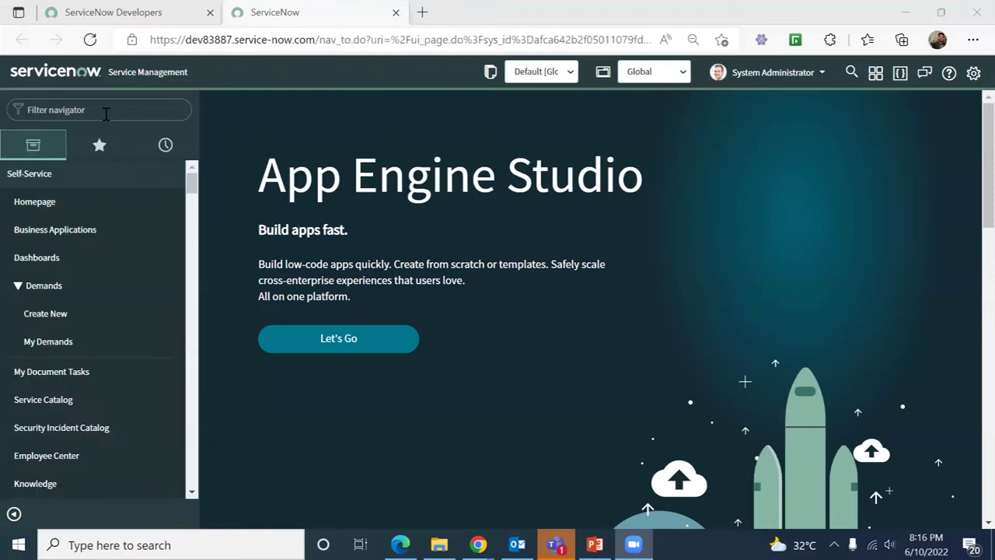
Put the cursor in the Filter navigator on the App Engine Studio welcome page.
left_click(106, 114)
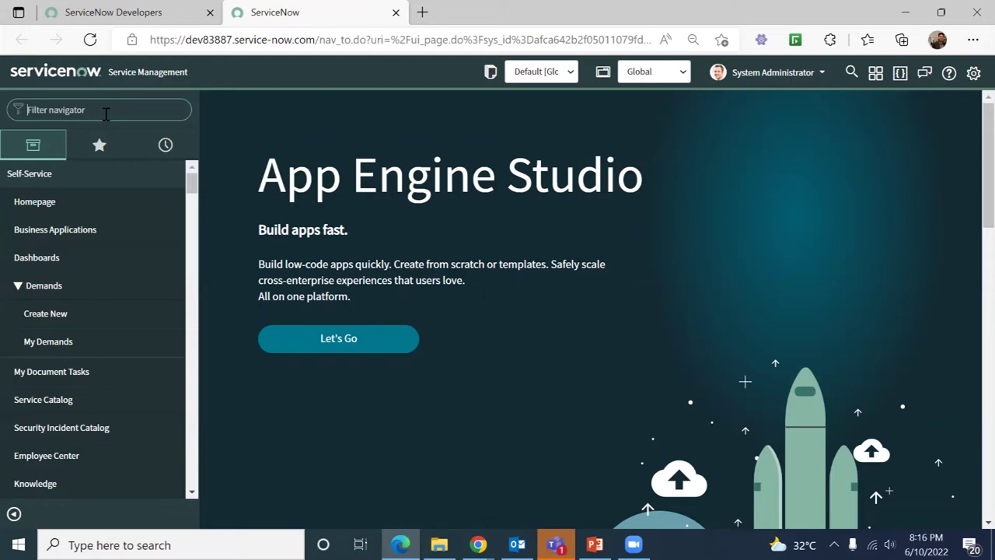
Filter the navigator for 'reports' and start a blank report with Reports > Create New.
type("re")
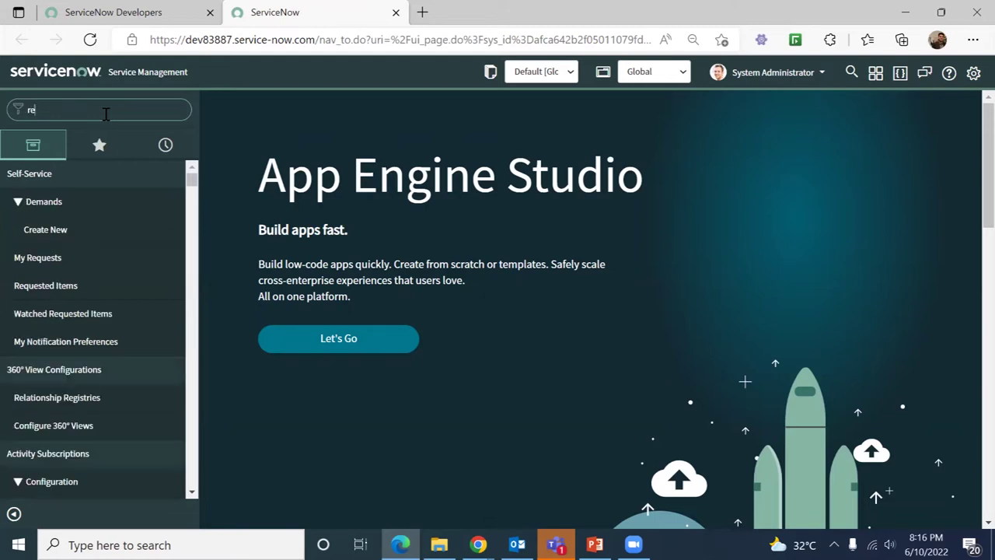
type("ports")
scroll(197, 259, "down", 5)
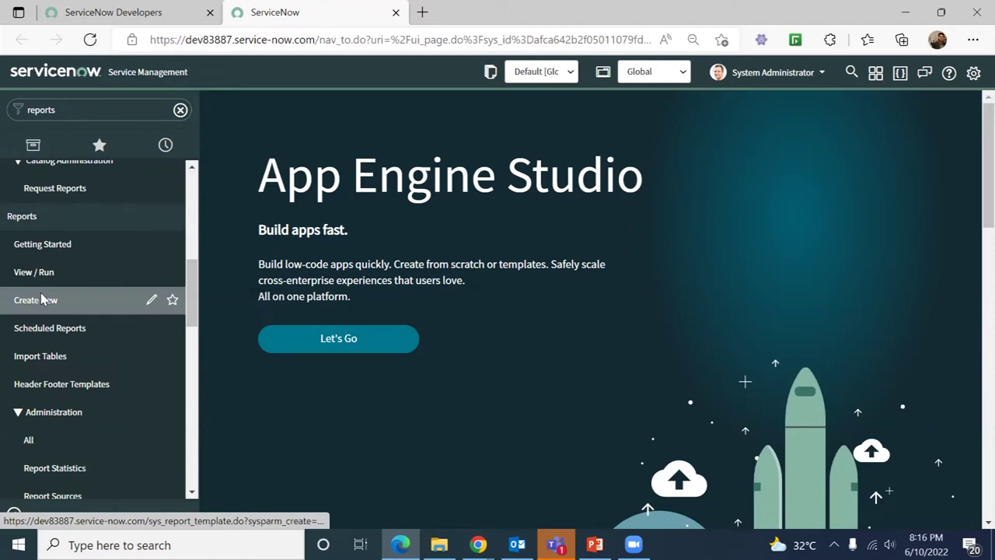
left_click(14, 305)
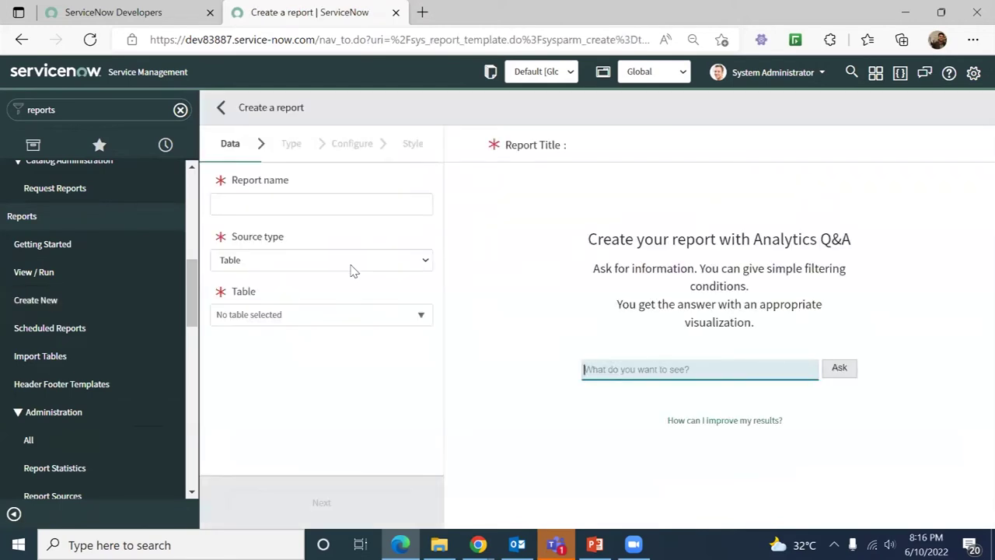
Look at the report's Table dropdown, then refilter the navigator to 'policy and co'.
left_click(264, 325)
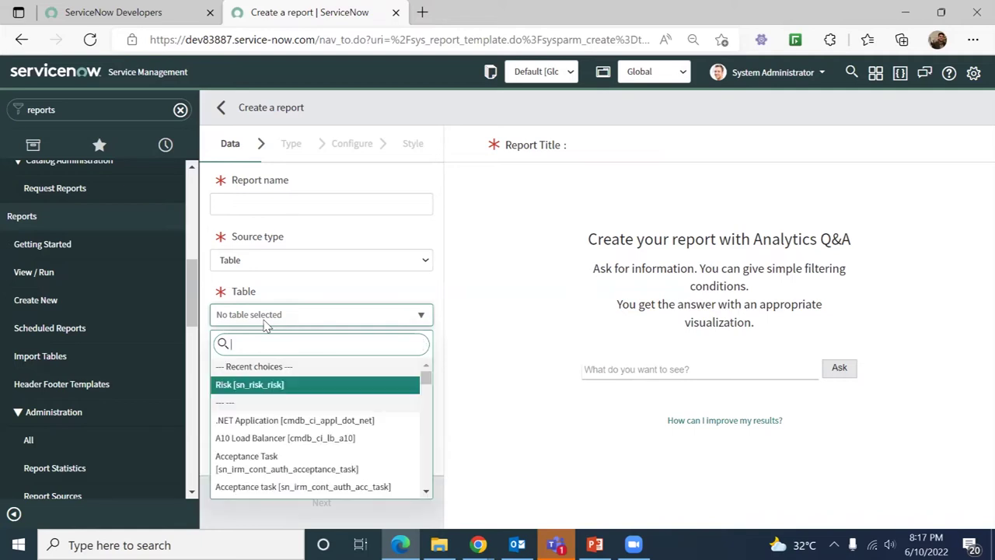
left_click(86, 107)
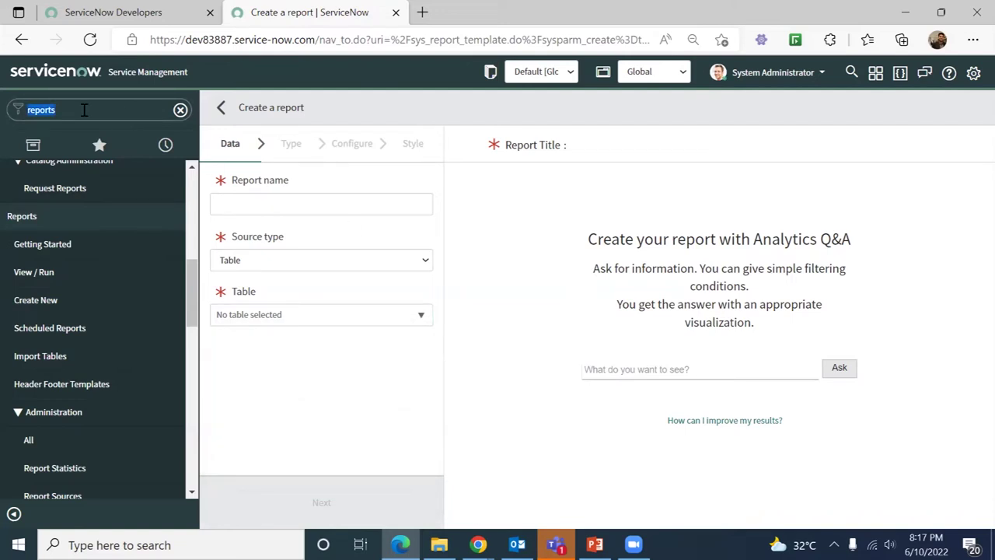
type("policy and co")
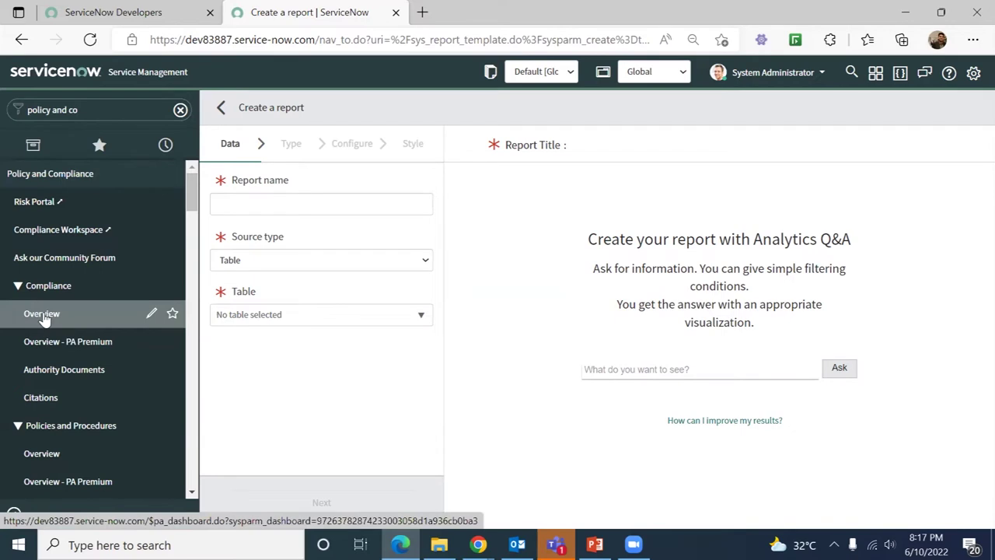
Review the Compliance Overview dashboard, then open the Policies list of 73 records.
left_click(43, 318)
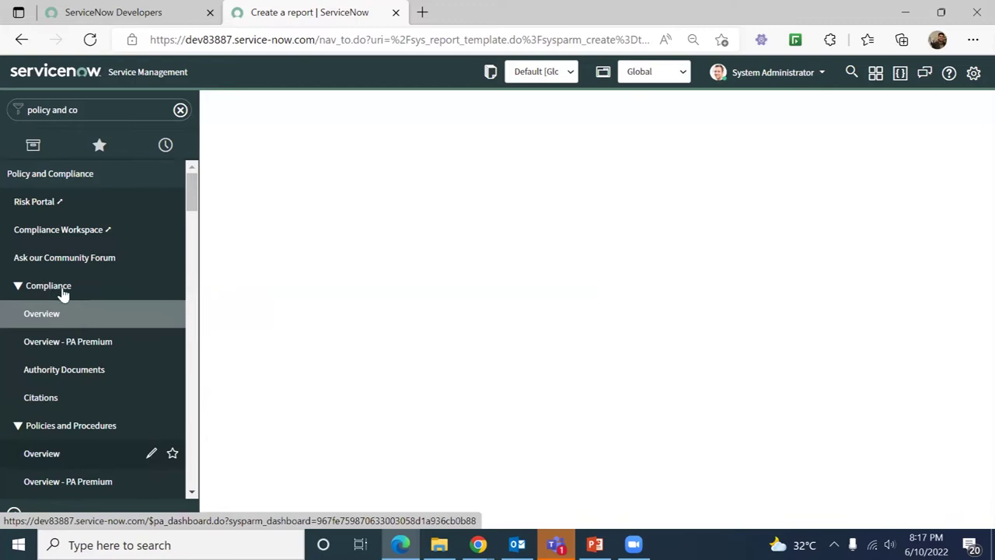
left_click_drag(191, 205, 193, 230)
scroll(133, 271, "down", 1)
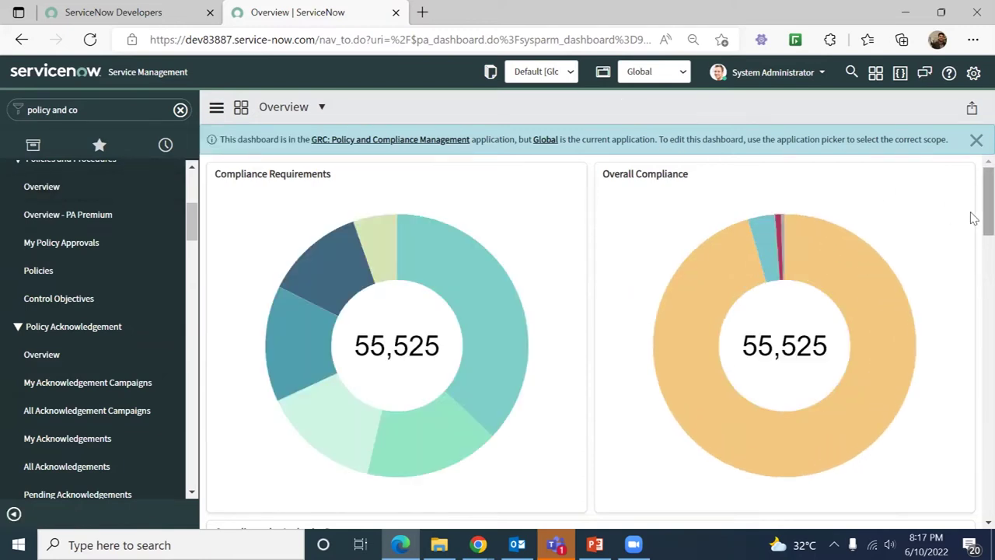
mouse_move(986, 210)
left_mouse_down()
mouse_move(987, 246)
mouse_move(971, 277)
mouse_move(973, 499)
mouse_move(974, 194)
left_mouse_up()
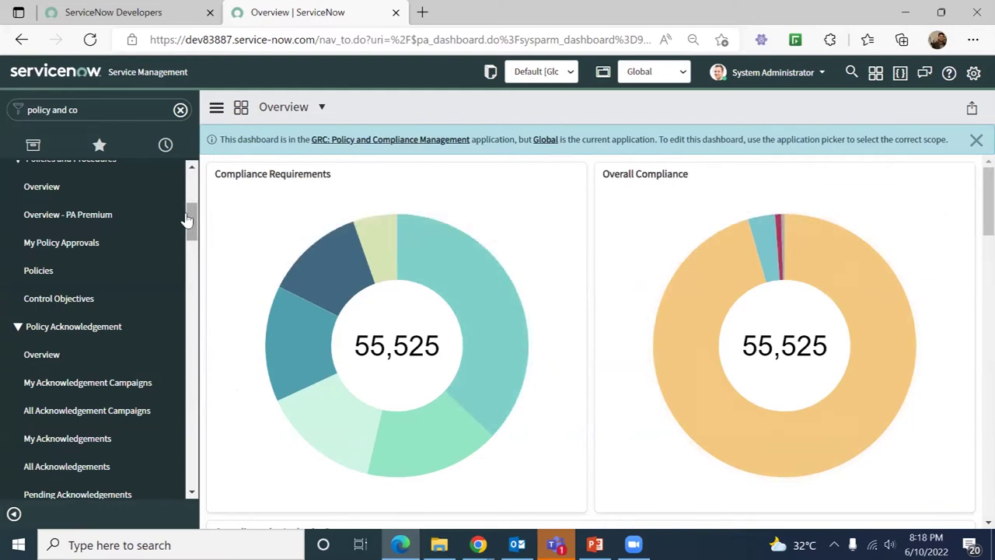
left_click(38, 276)
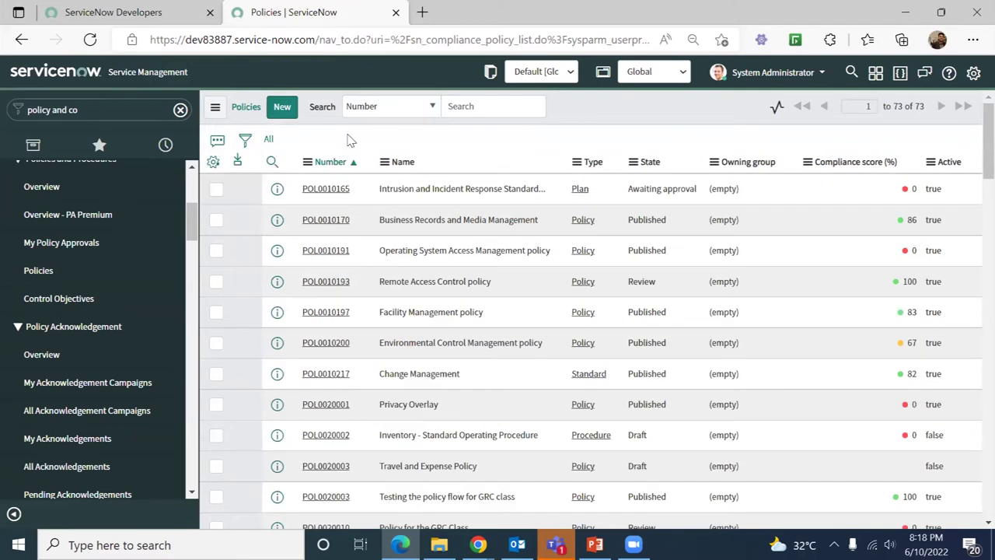
Build a Bar Chart report from the Policies list's Number column.
left_click(306, 163)
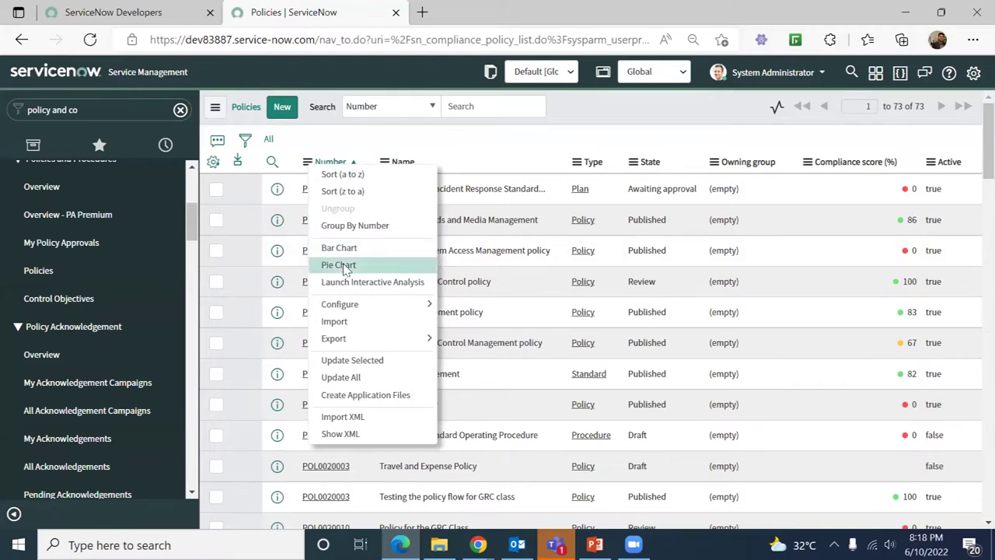
mouse_move(385, 342)
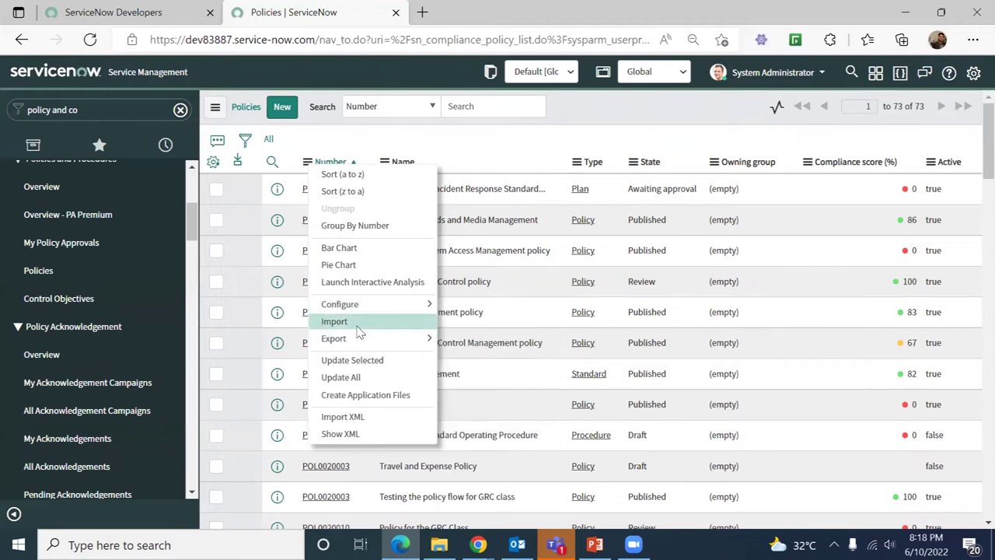
left_click(344, 249)
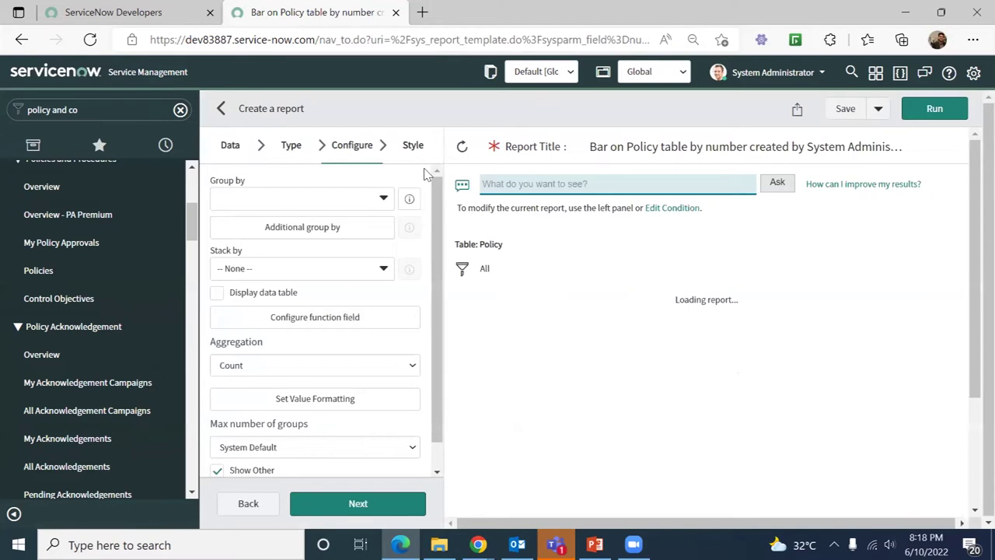
Group the policy bar chart by Owning group with Average of Compliance score (%).
left_click(287, 200)
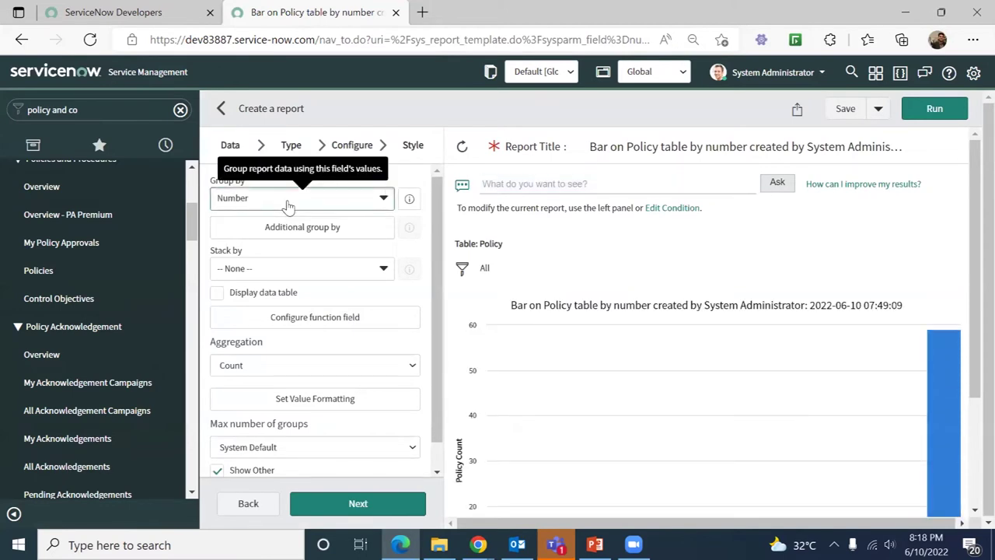
left_click(287, 200)
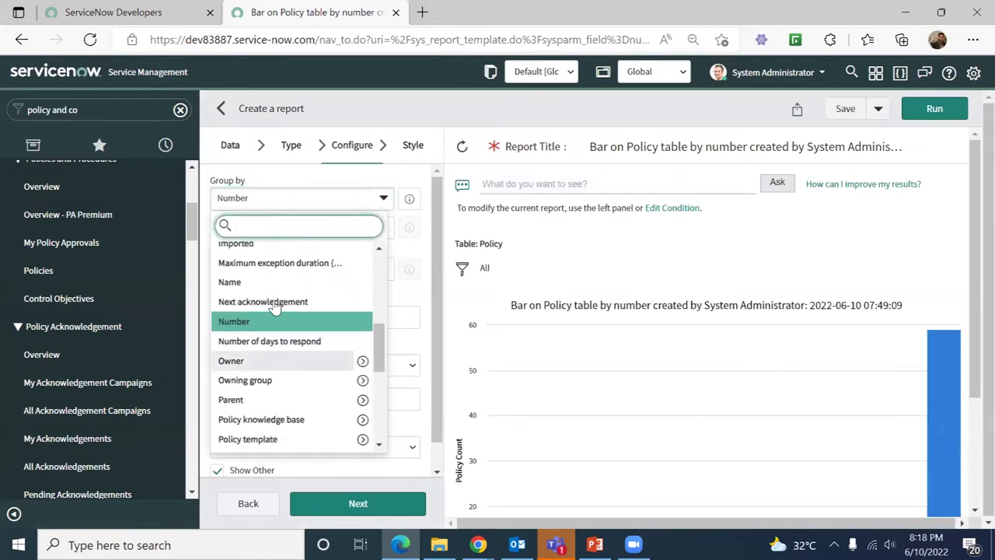
left_click(246, 379)
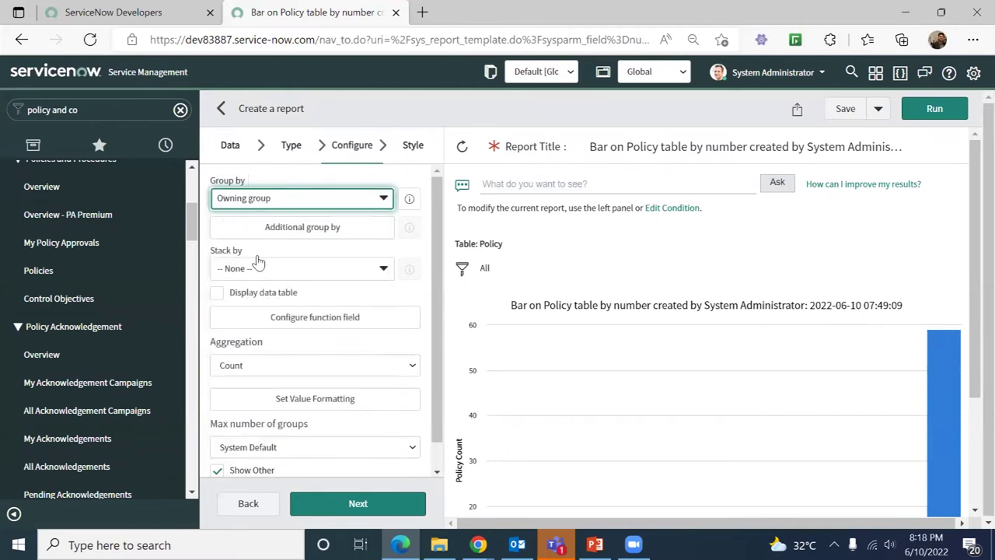
left_click(265, 365)
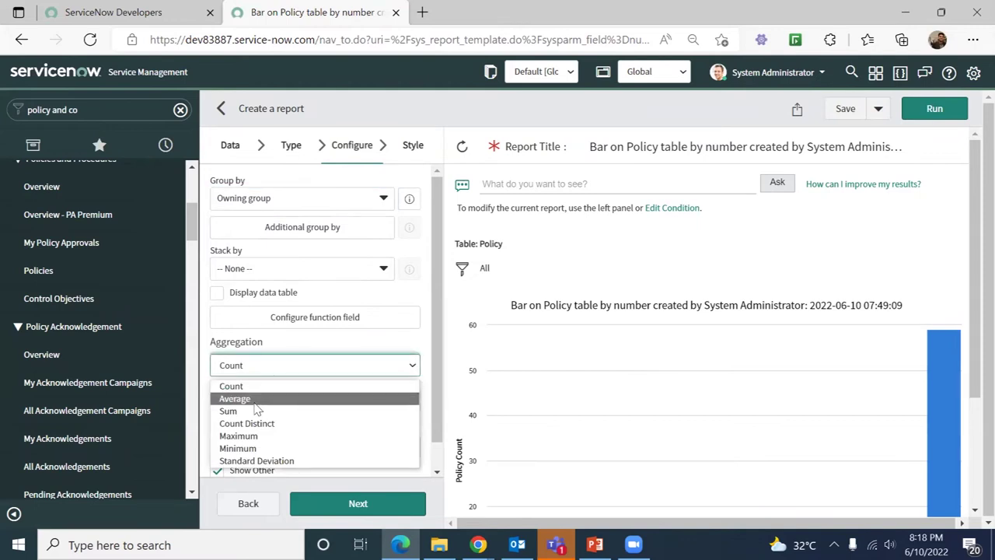
left_click(255, 401)
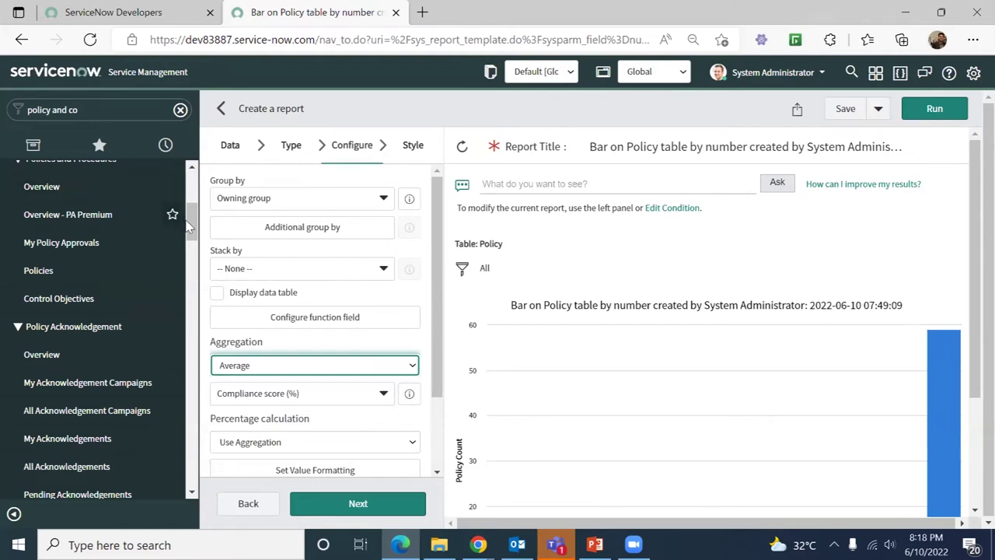
left_click_drag(190, 213, 194, 177)
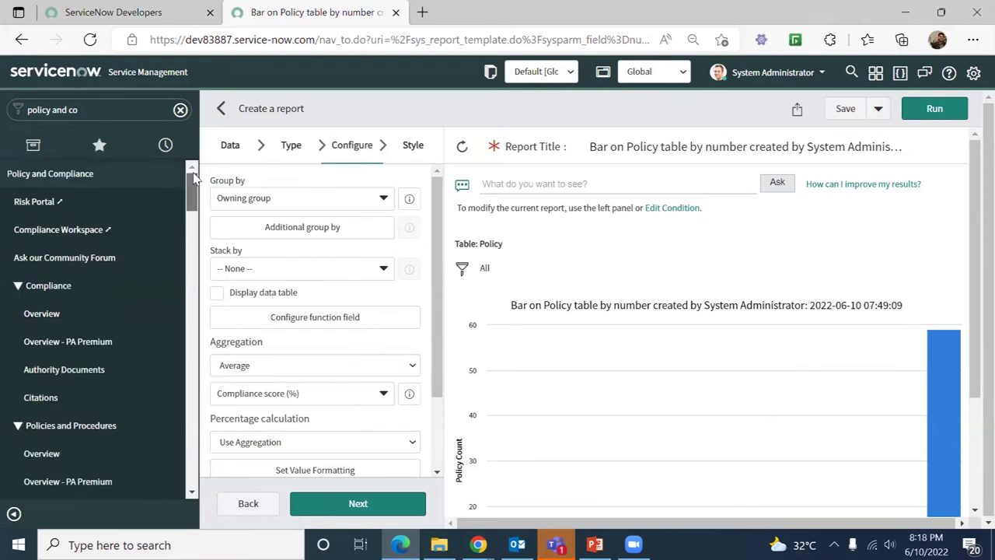
Filter the navigator for 'reports' and open Reports > Administration > All (1,417 reports).
left_click(37, 318)
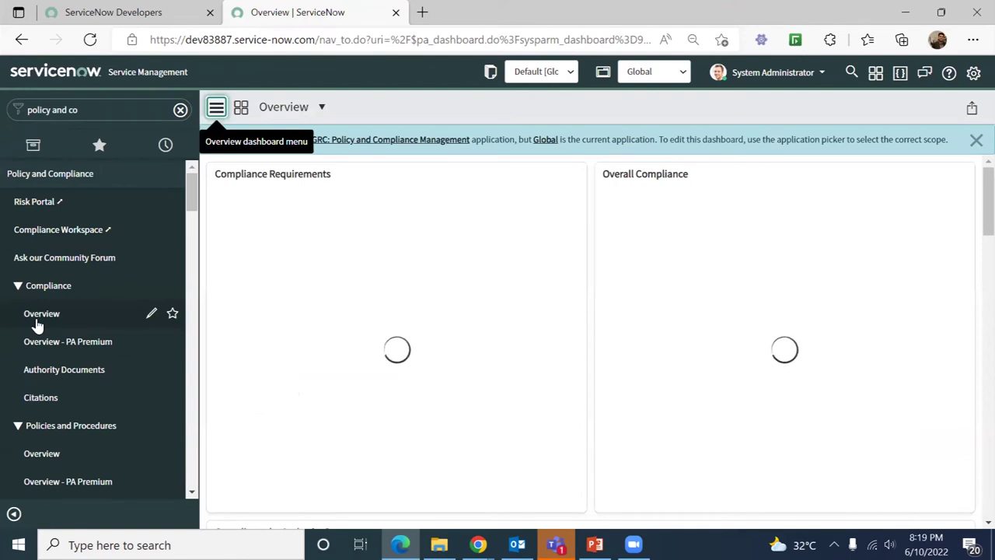
triple_click(98, 111)
type("reports")
left_click_drag(194, 206, 206, 319)
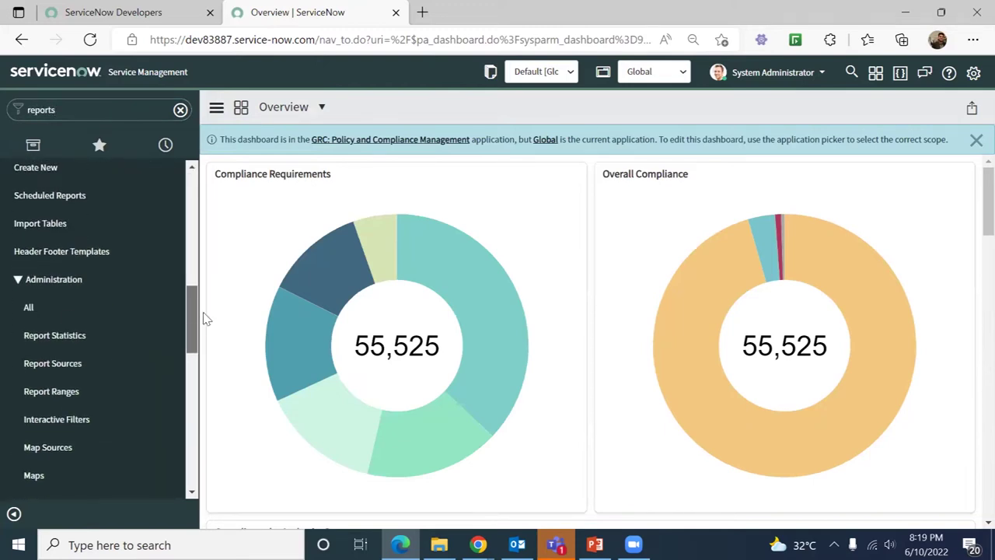
left_click(49, 311)
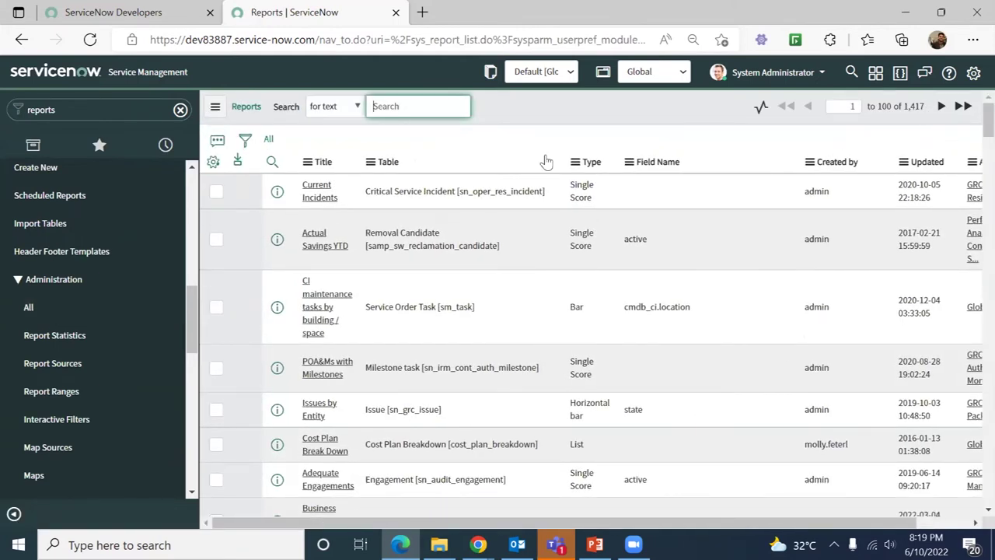
left_click(272, 161)
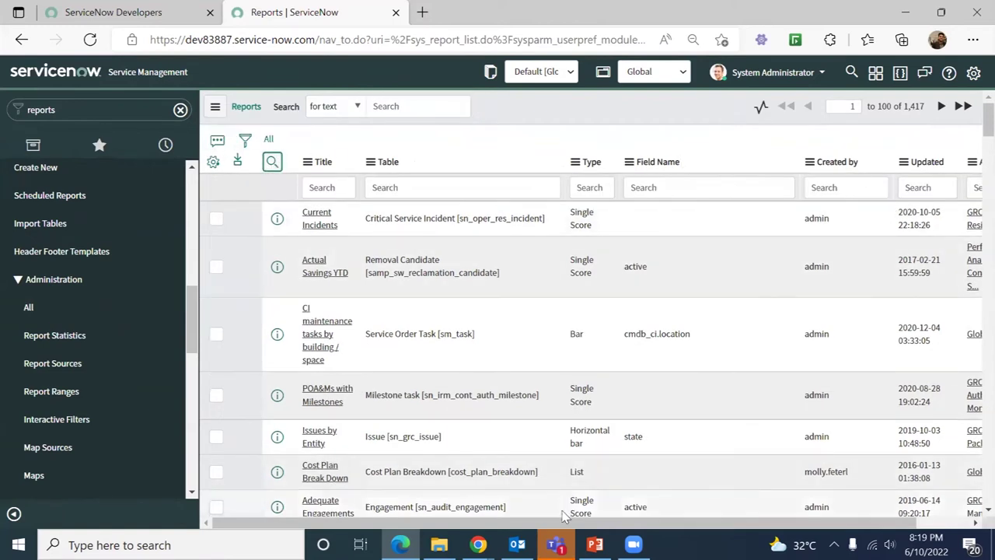
left_click(934, 186)
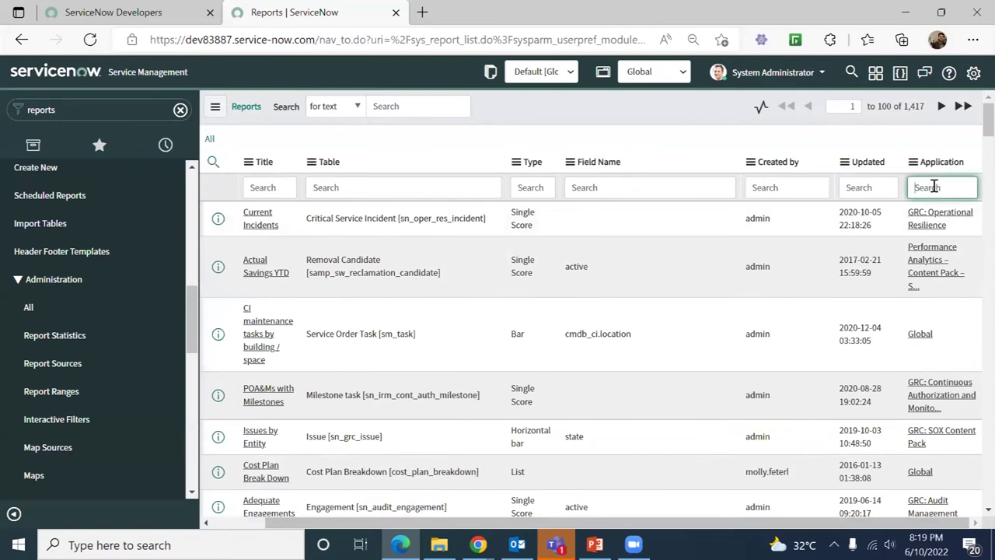
type("*policy")
key("Return")
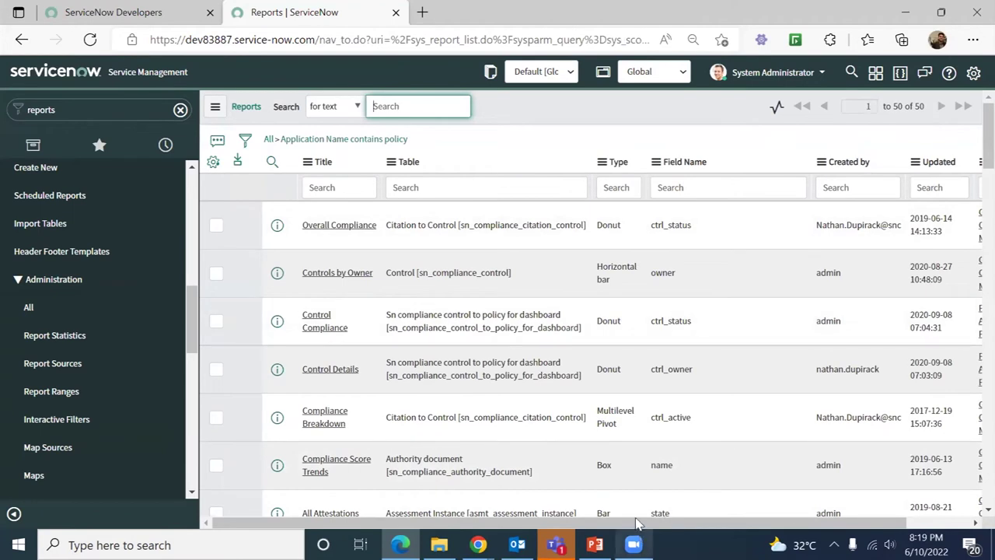
left_click_drag(637, 522, 708, 522)
left_click_drag(962, 431, 907, 402)
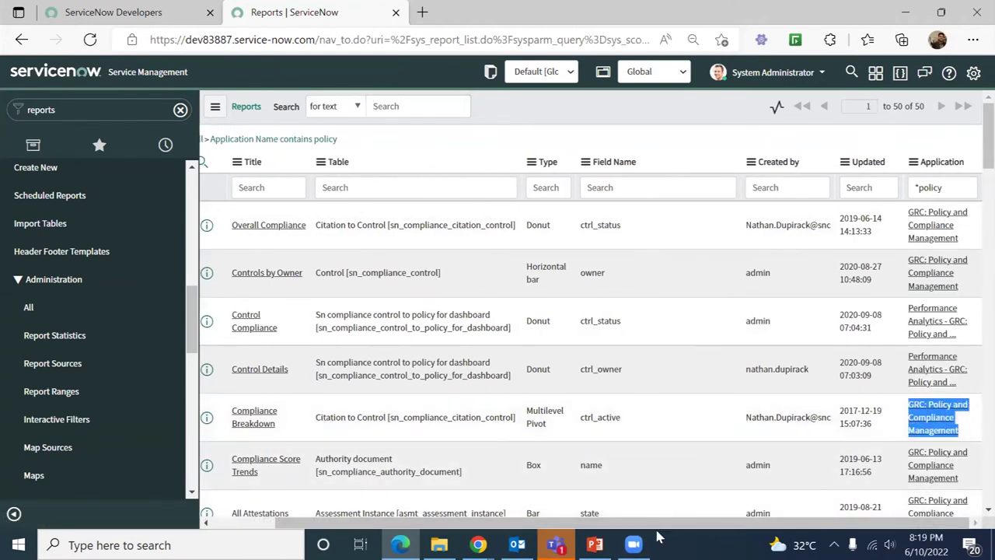
left_click_drag(646, 525, 577, 526)
left_click_drag(380, 230, 303, 225)
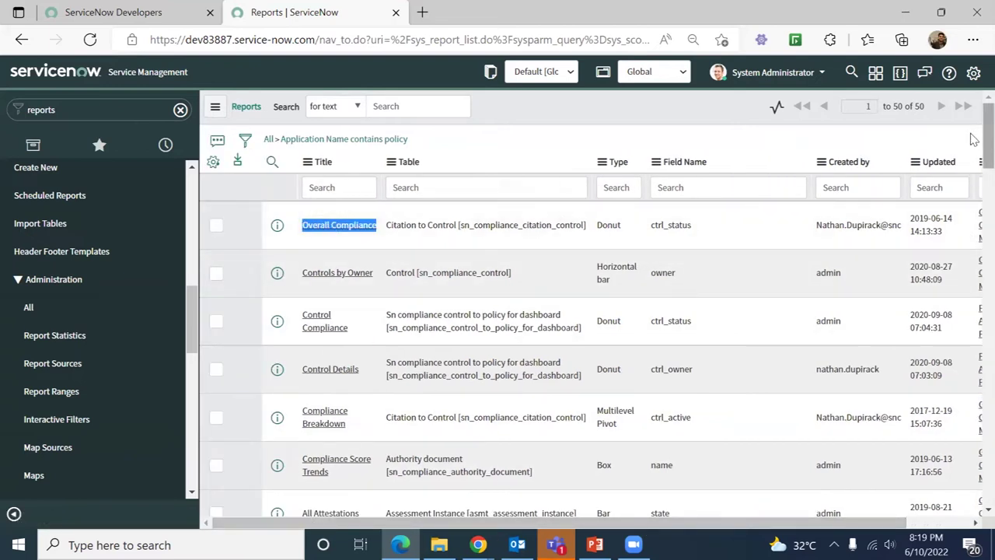
scroll(975, 213, "down", 10)
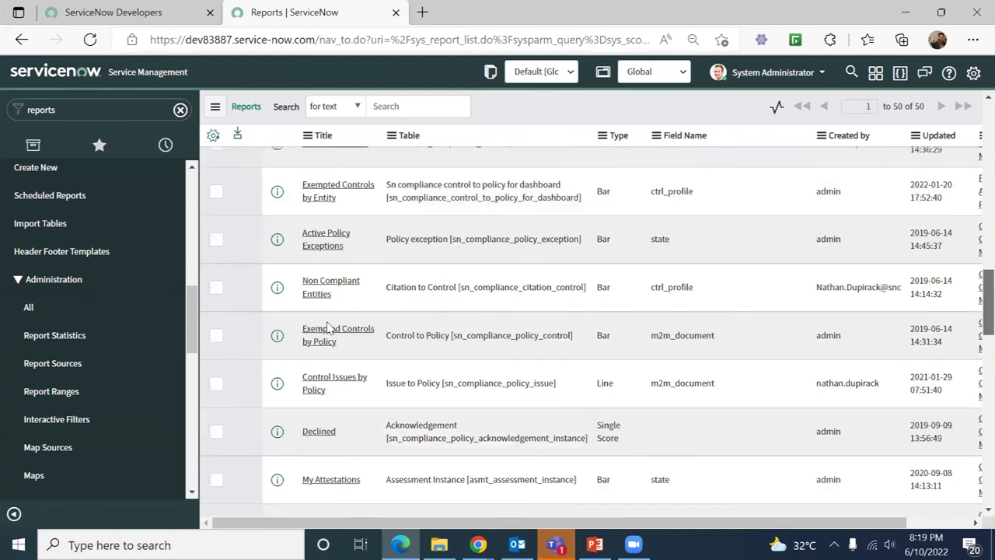
scroll(305, 329, "down", 5)
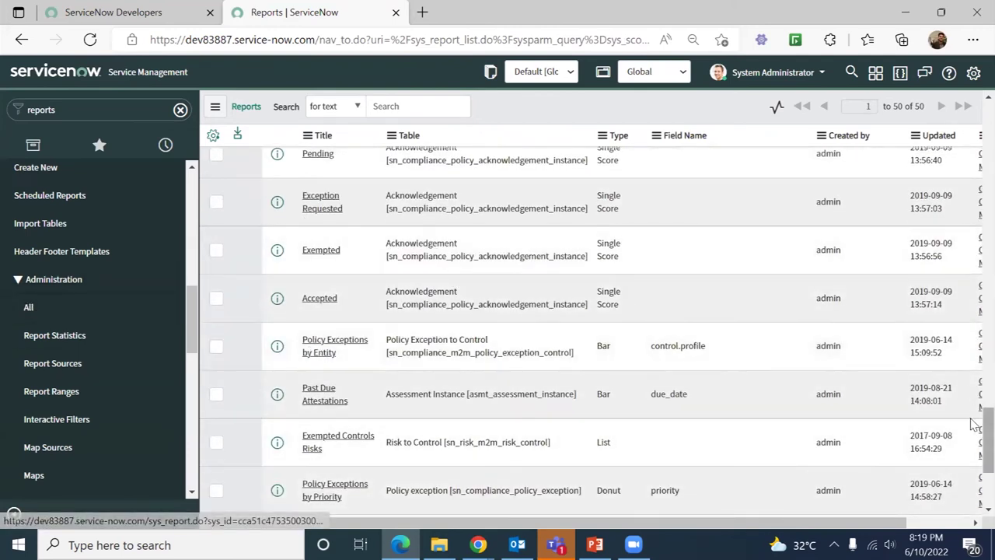
scroll(973, 424, "down", 3)
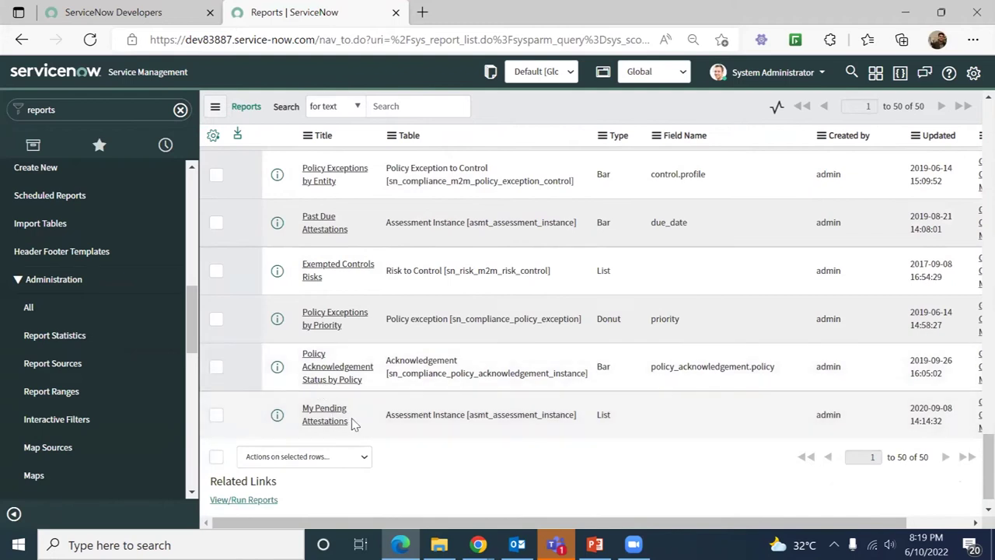
Preview the Past Due Attestations bar chart, then return to its report editor.
left_click(310, 228)
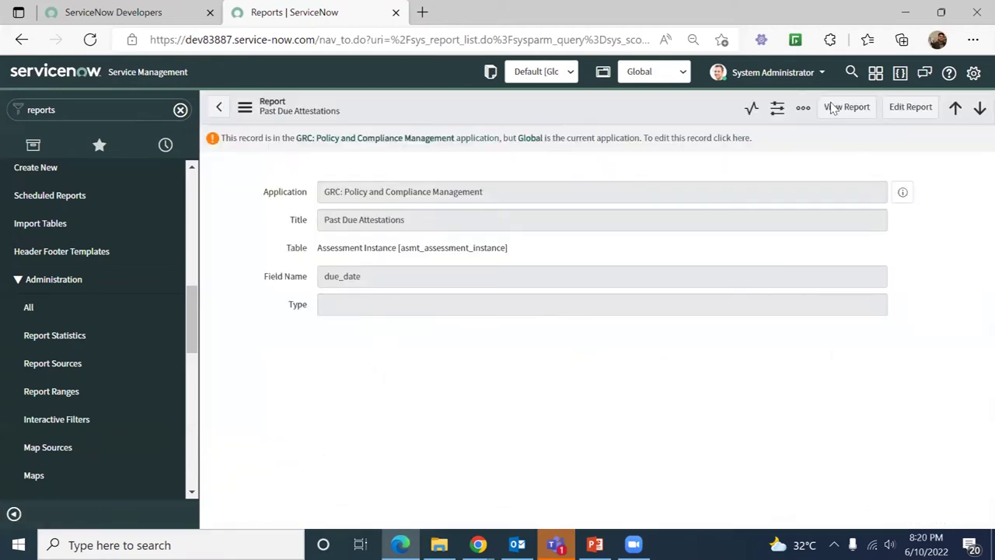
left_click(833, 115)
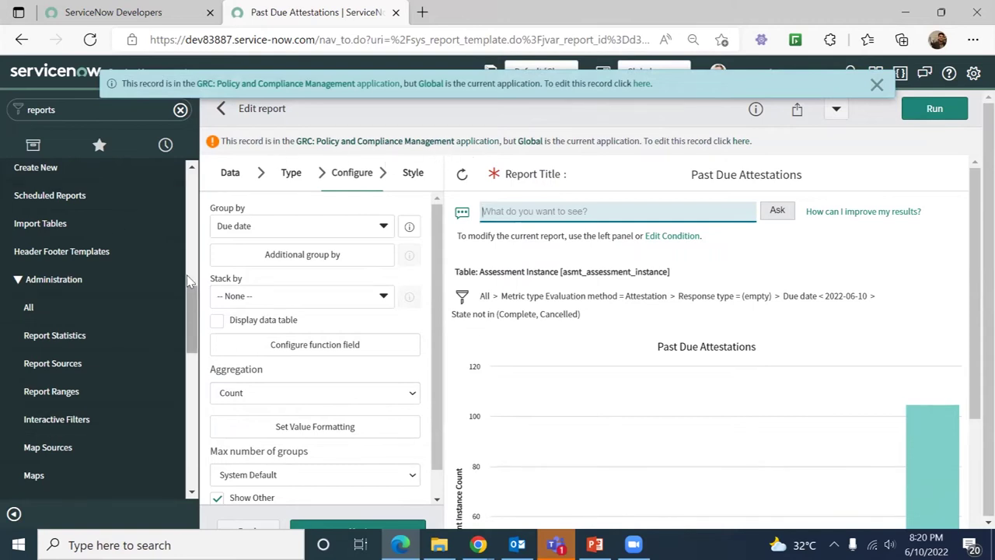
left_click_drag(192, 333, 194, 210)
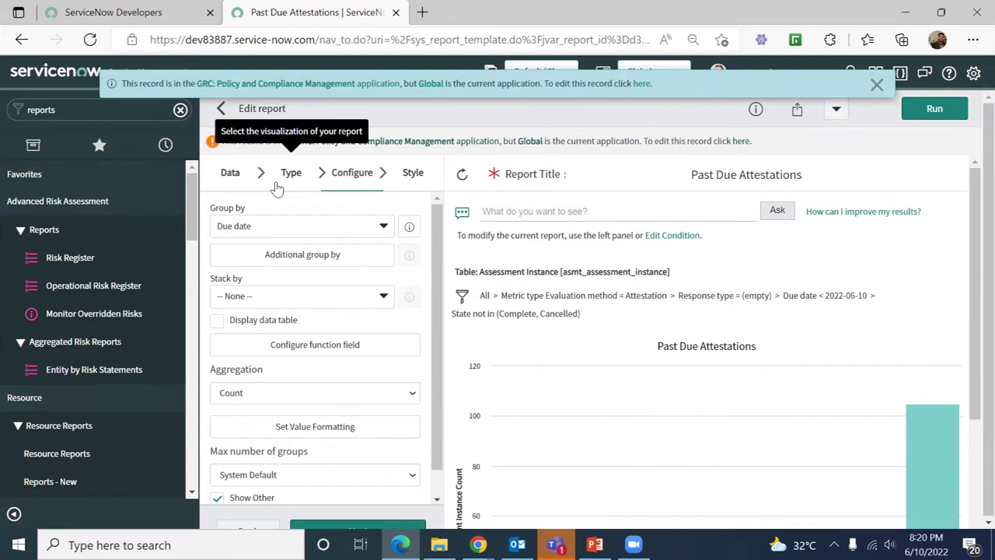
left_click(221, 108)
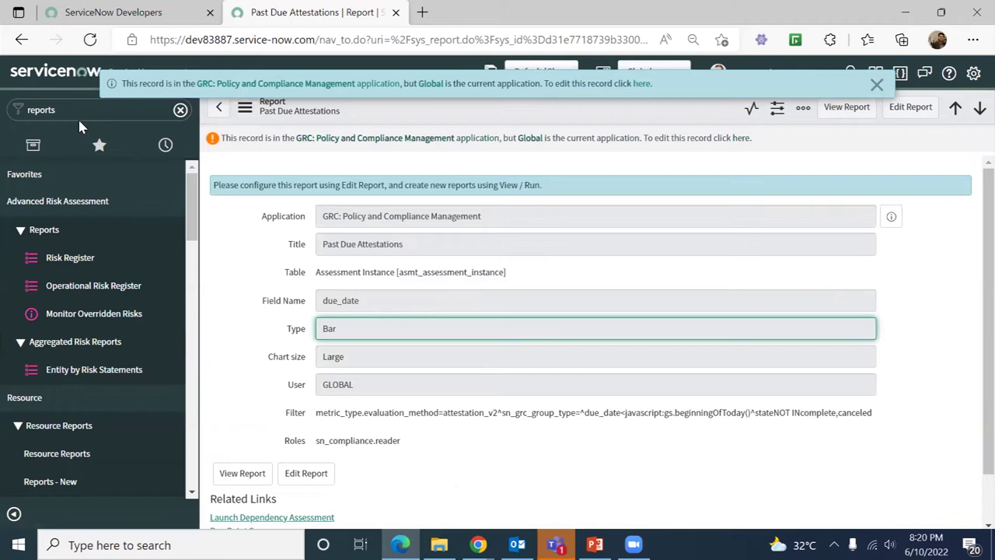
Change the navigator filter to 'policy and' and open a new browser tab.
left_click(61, 103)
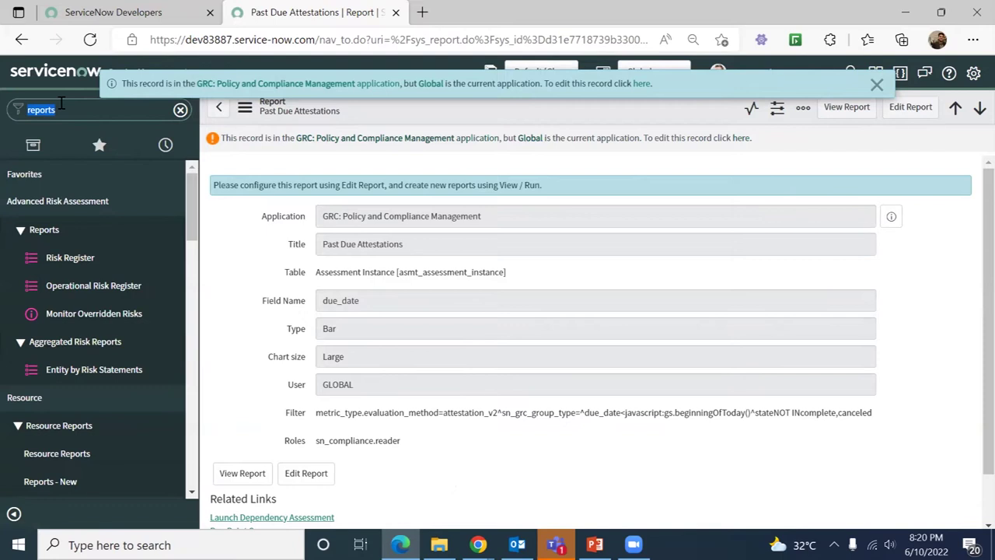
type("policy and")
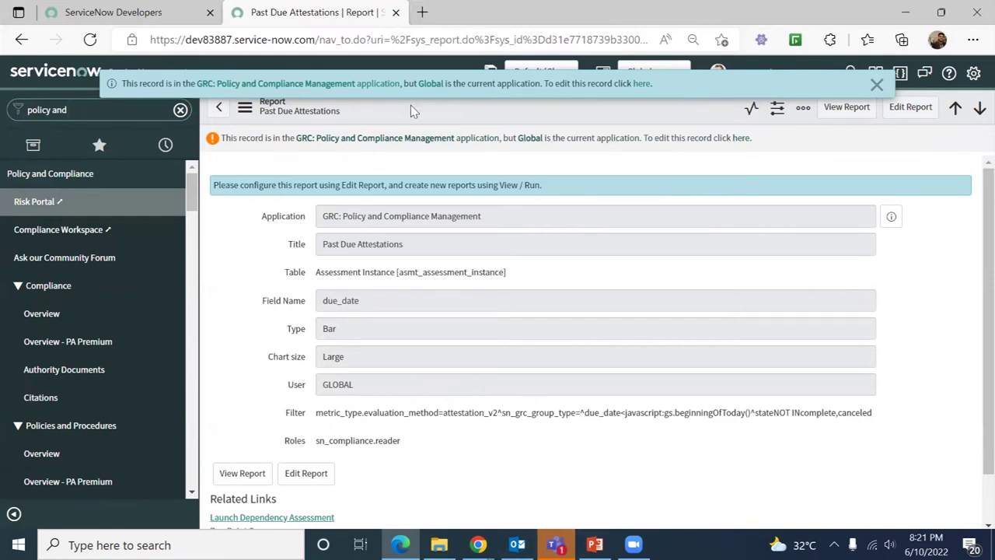
key("ctrl+t")
Search Bing for 'common controls hub ucf' and open the Common Controls Hub site.
type("co")
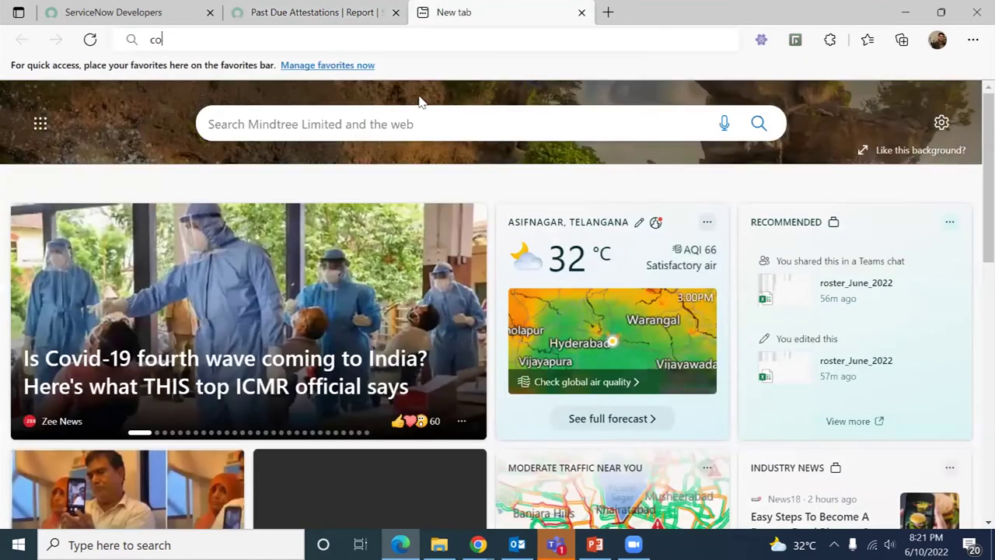
type("mmon cont")
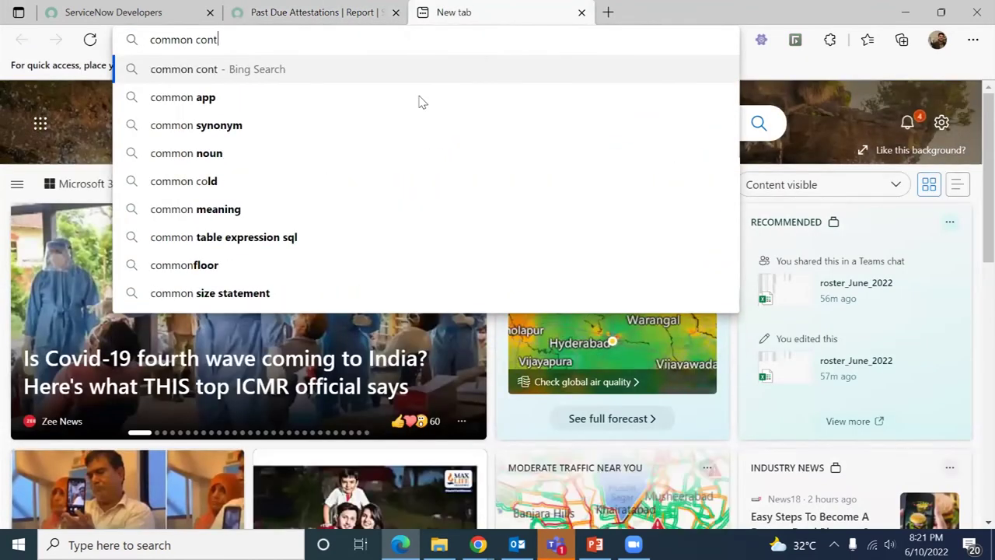
type("rol hub")
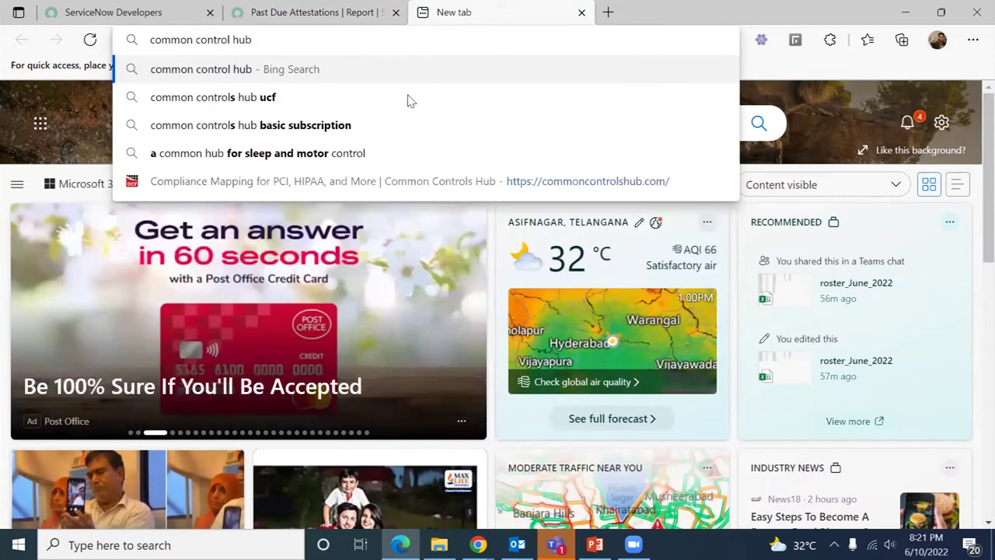
left_click(236, 99)
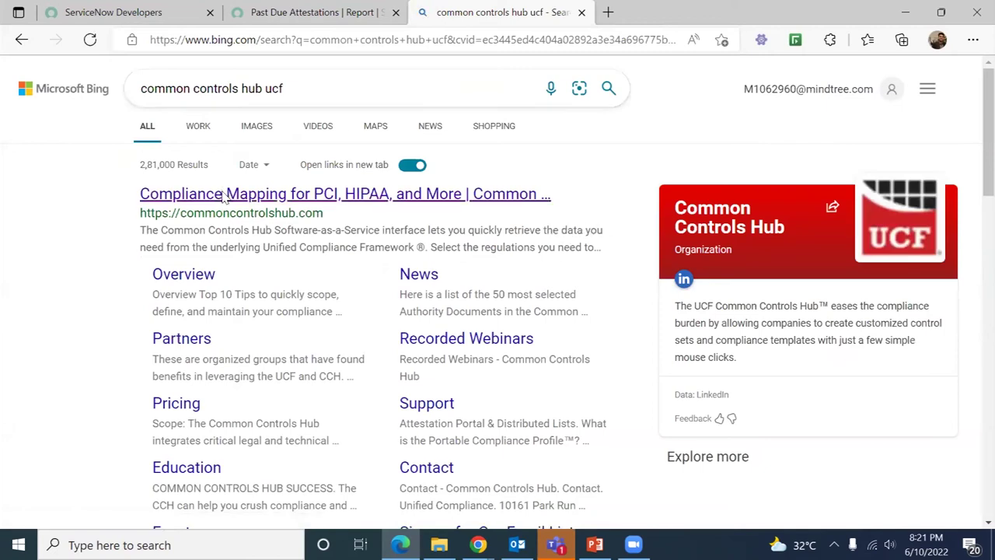
left_click(224, 196)
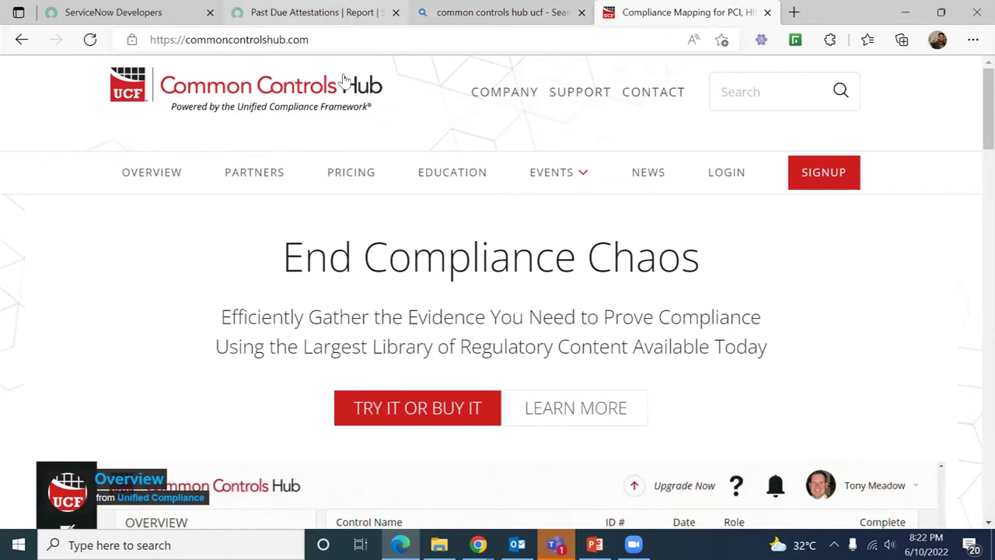
Leave the Common Controls Hub homepage and return to the ServiceNow Past Due Attestations report.
key("ctrl+shift+Tab")
key("ctrl+shift+Tab")
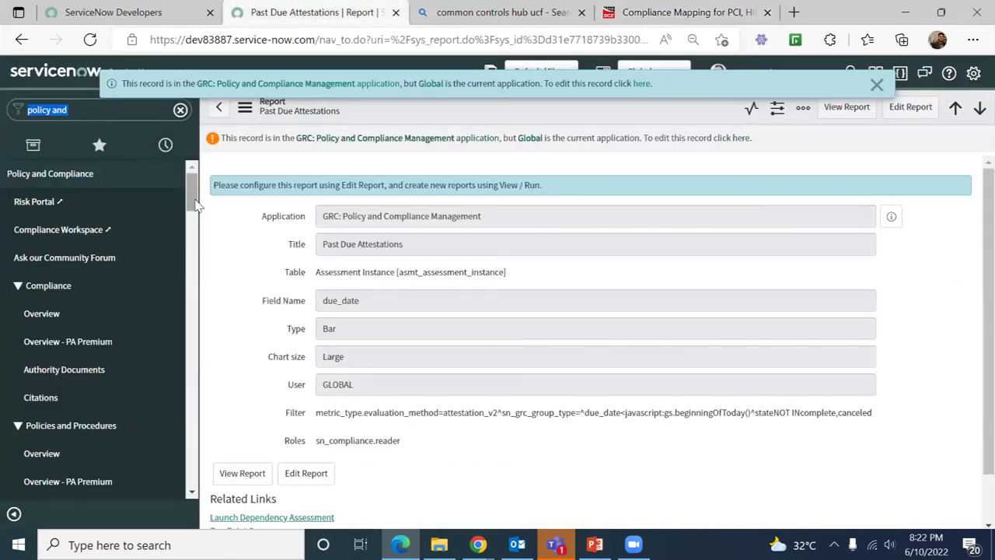
Browse the 18 authority documents, highlighting ISO 27001-2013, then bring up the Policies list.
left_click(55, 380)
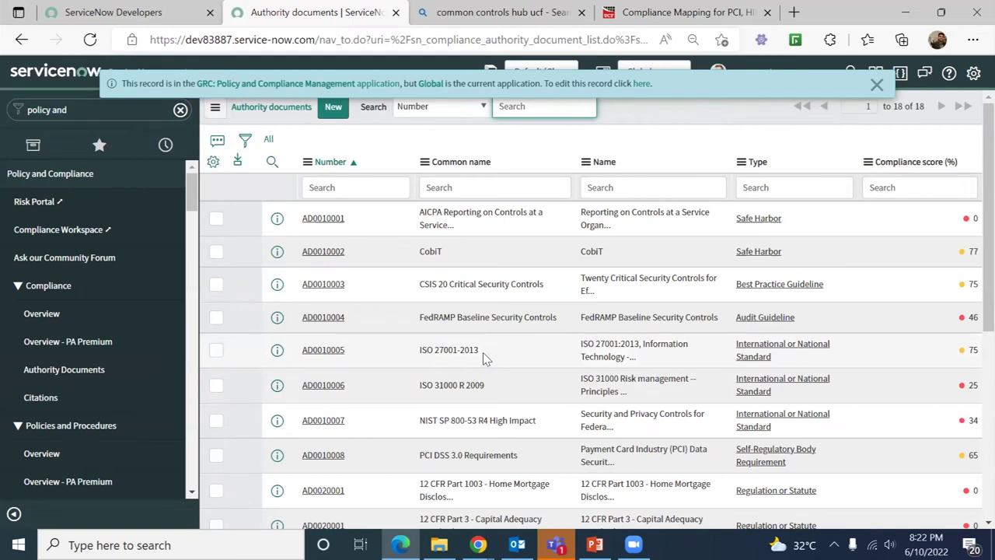
left_click_drag(481, 350, 418, 352)
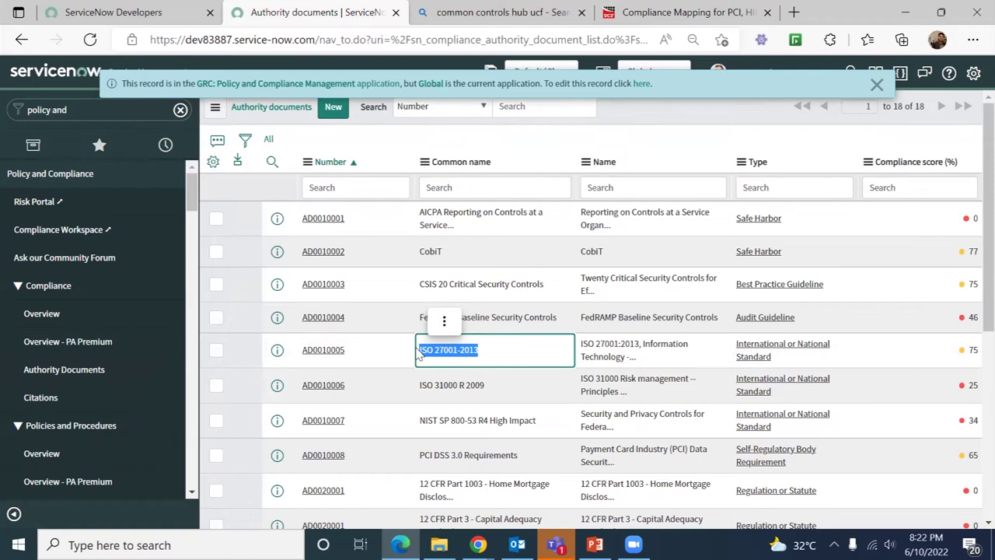
left_click(191, 492)
left_click(191, 492)
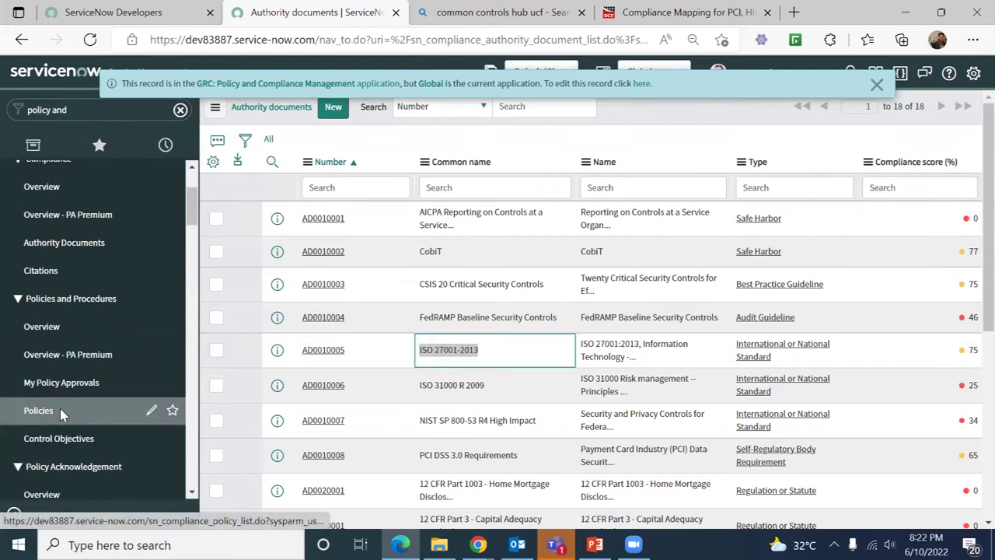
left_click(59, 409)
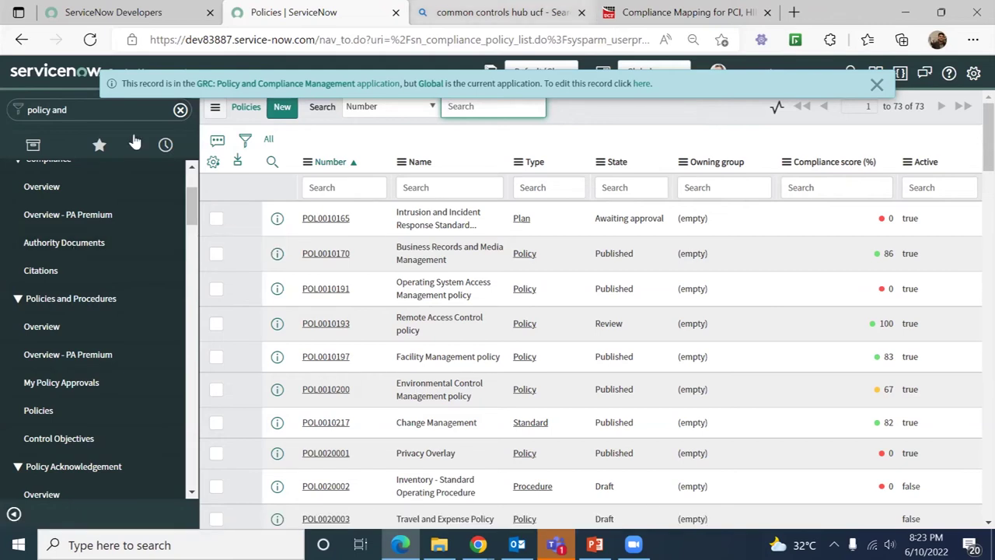
Review the 73 policies, glance at the Bing tab, and reopen the Authority Documents list.
key("ctrl+Tab")
key("ctrl+shift+Tab")
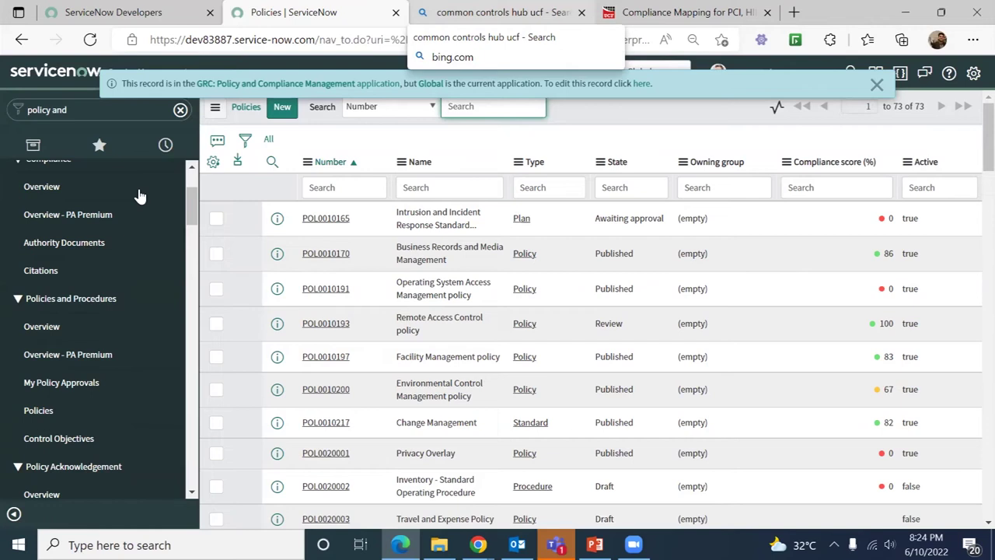
left_click(191, 168)
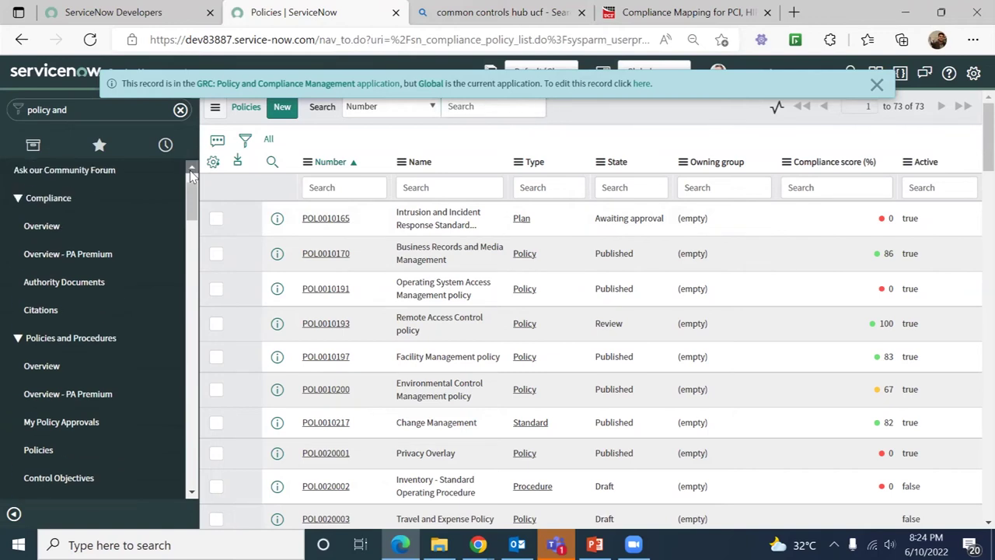
left_click(68, 295)
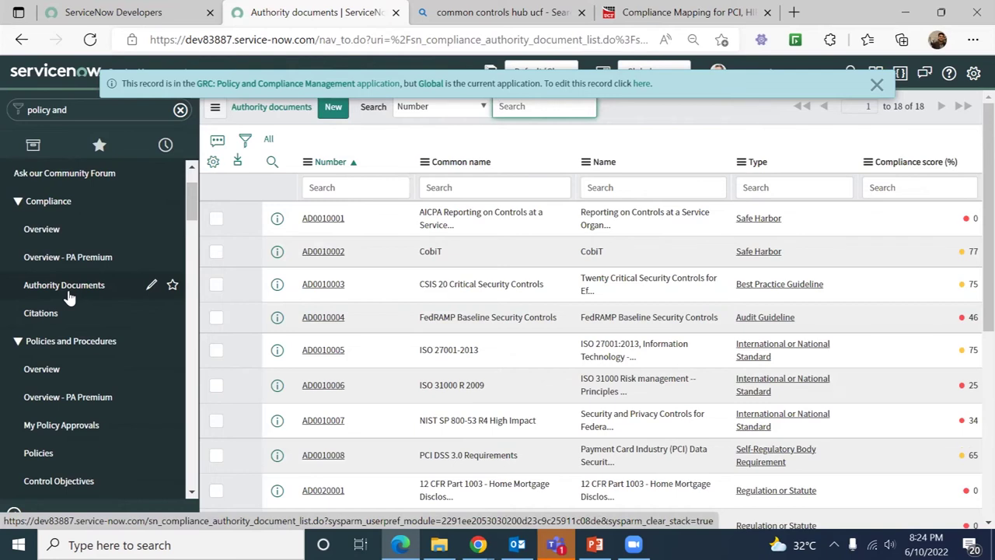
left_click(325, 223)
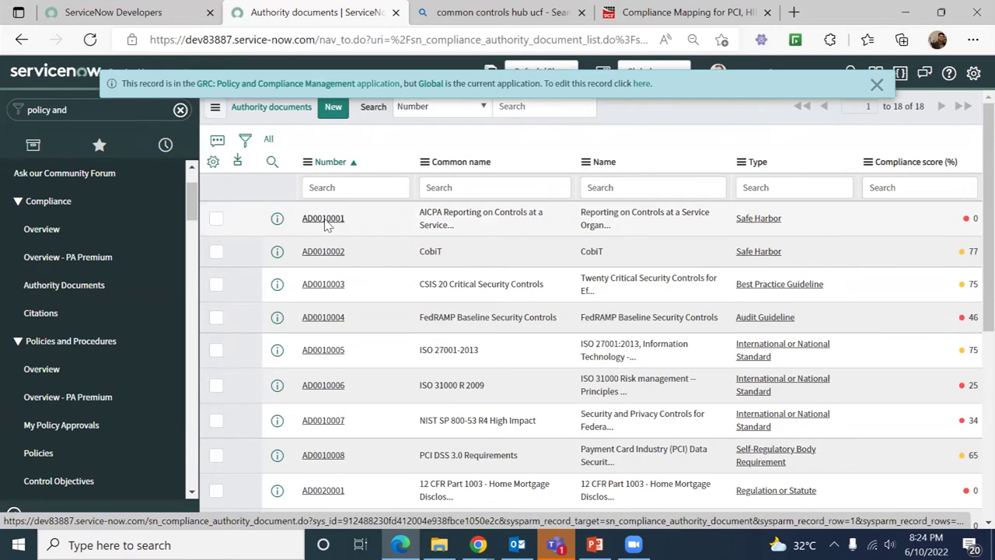
left_click(325, 220)
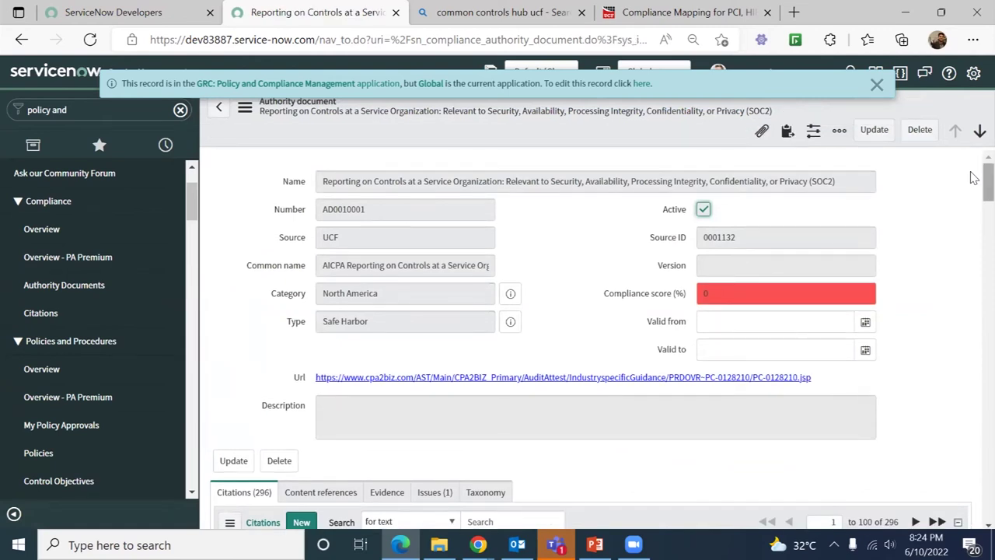
scroll(973, 175, "down", 3)
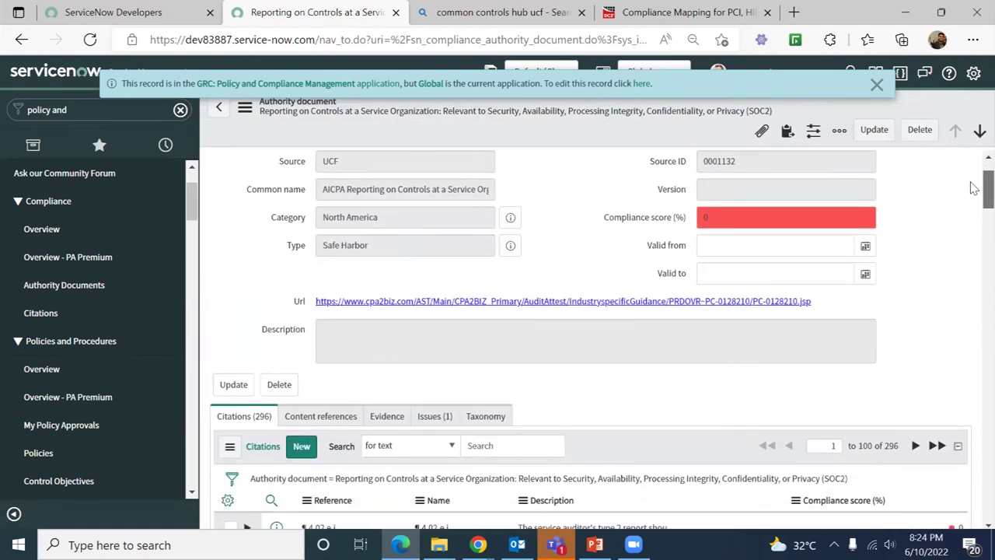
scroll(973, 163, "up", 3)
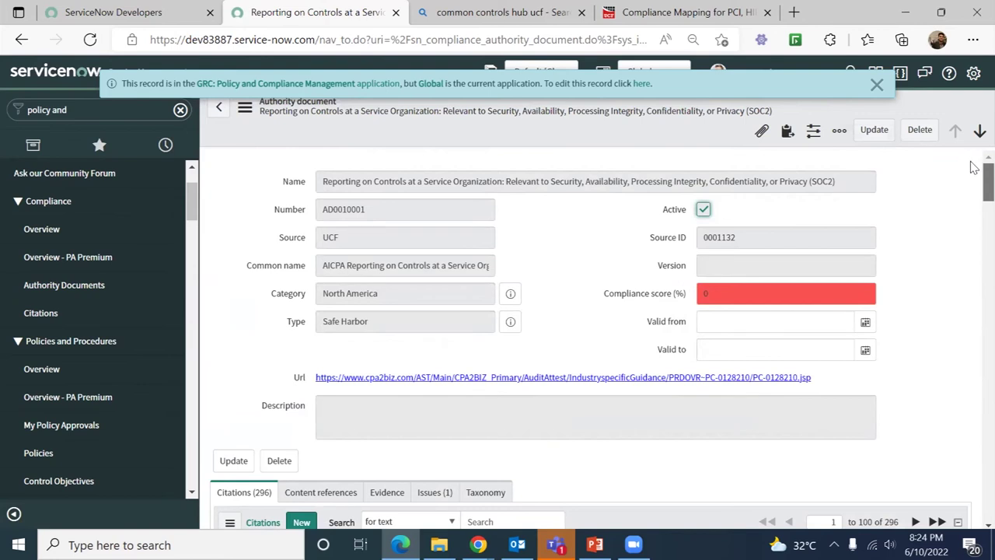
scroll(973, 174, "down", 2)
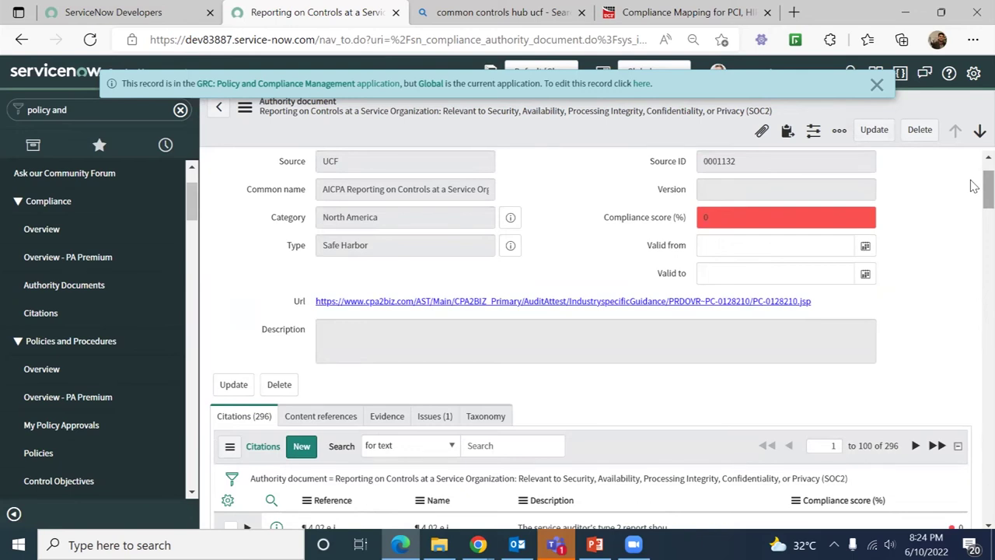
left_click(95, 111)
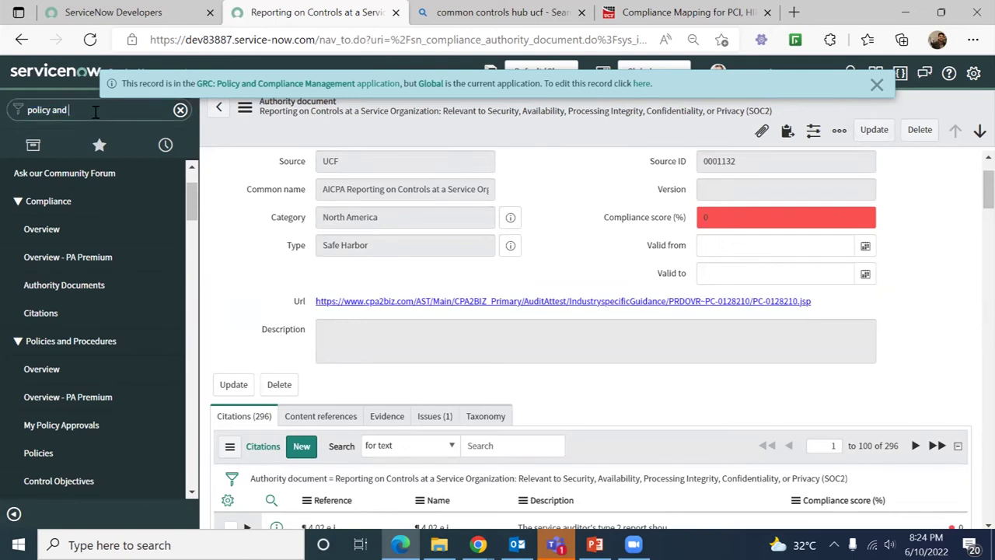
Open Load Data via 'load da' for the asset import trp table, check data sources, keep File.
key("ctrl+a")
type("load")
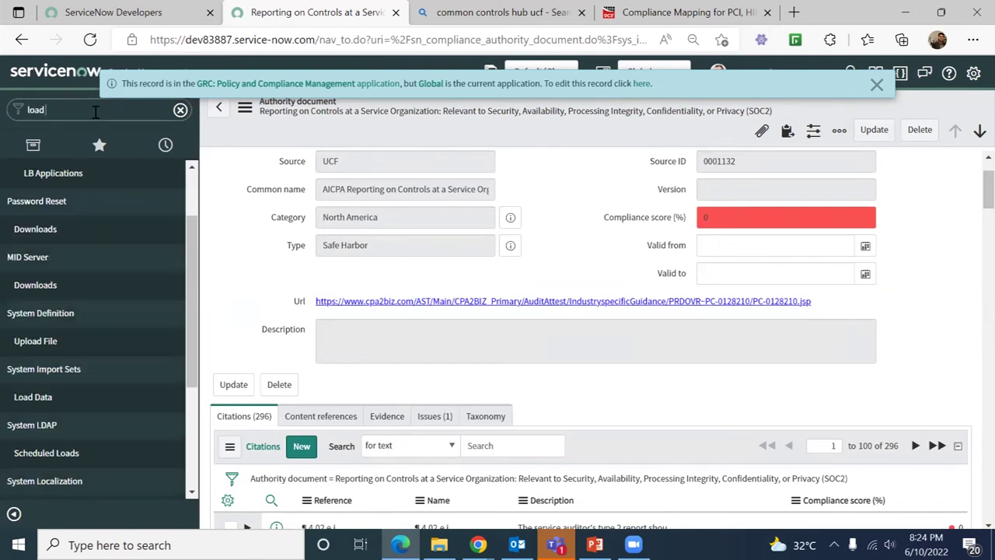
type(" da")
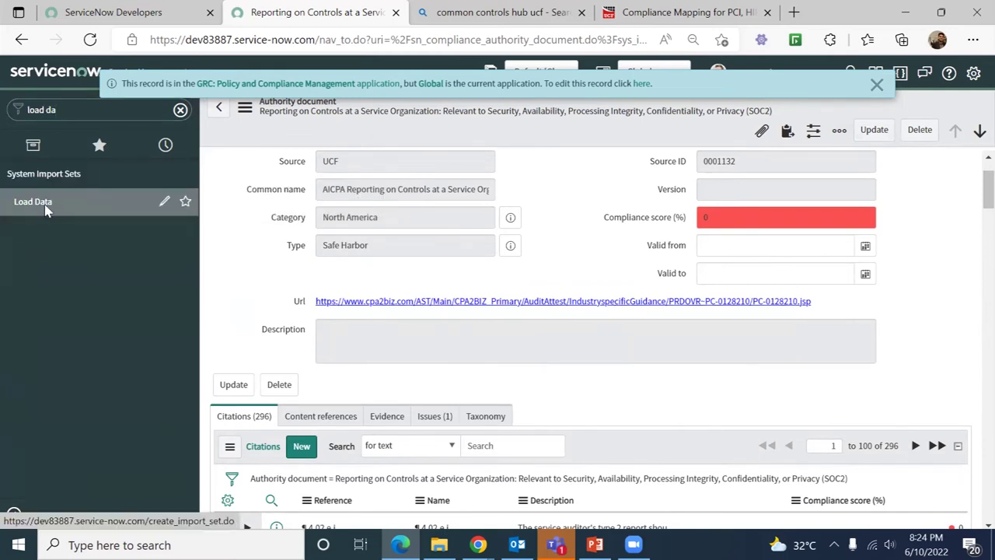
left_click(43, 207)
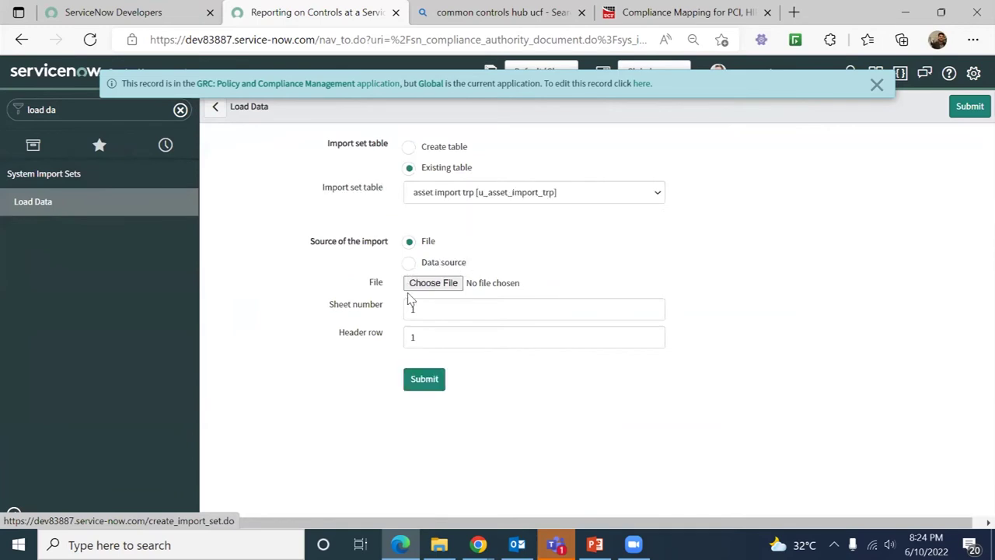
left_click(408, 262)
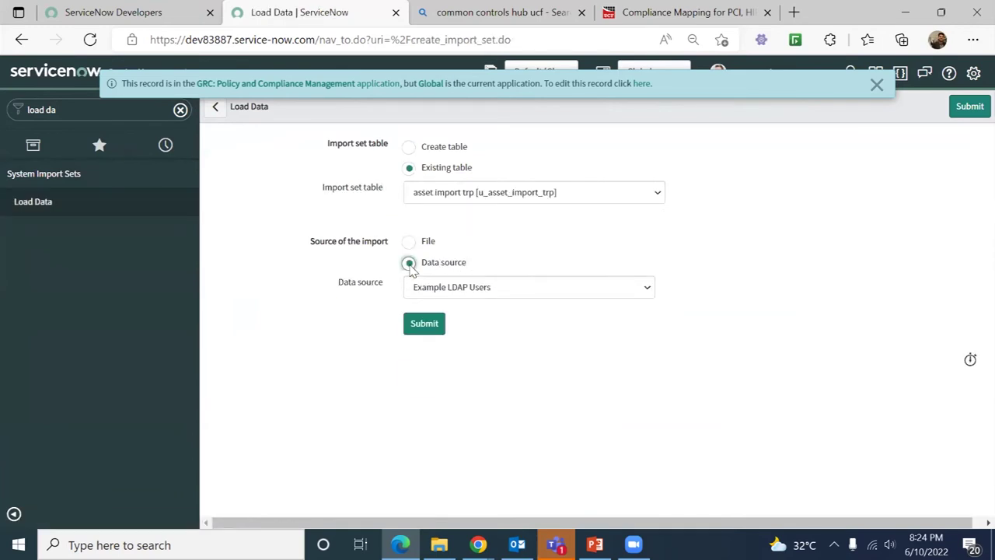
left_click(445, 289)
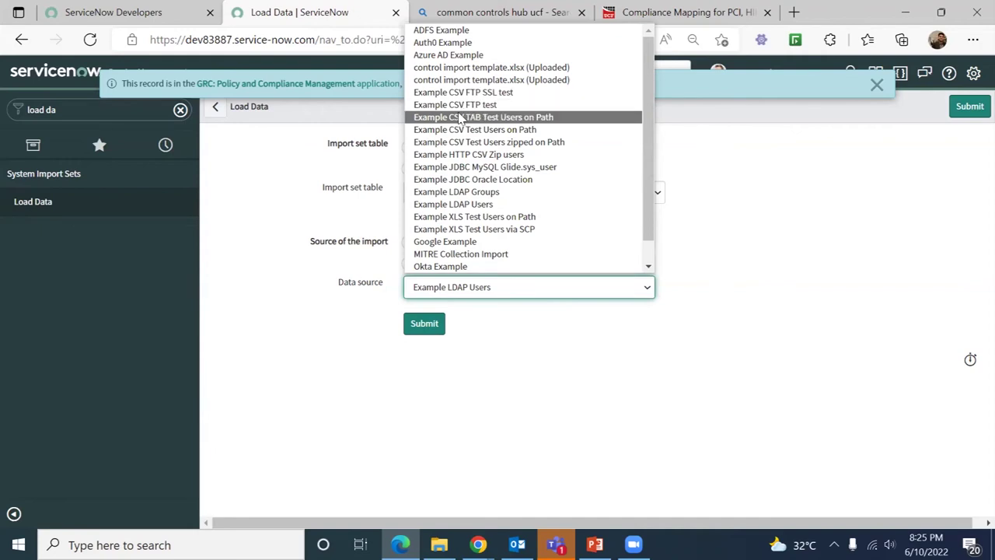
left_click(374, 207)
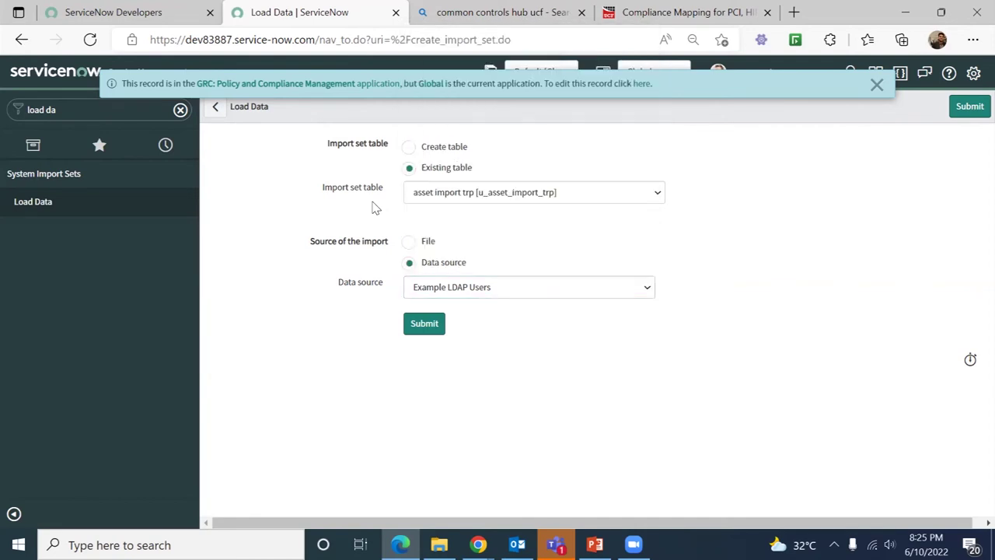
left_click(409, 243)
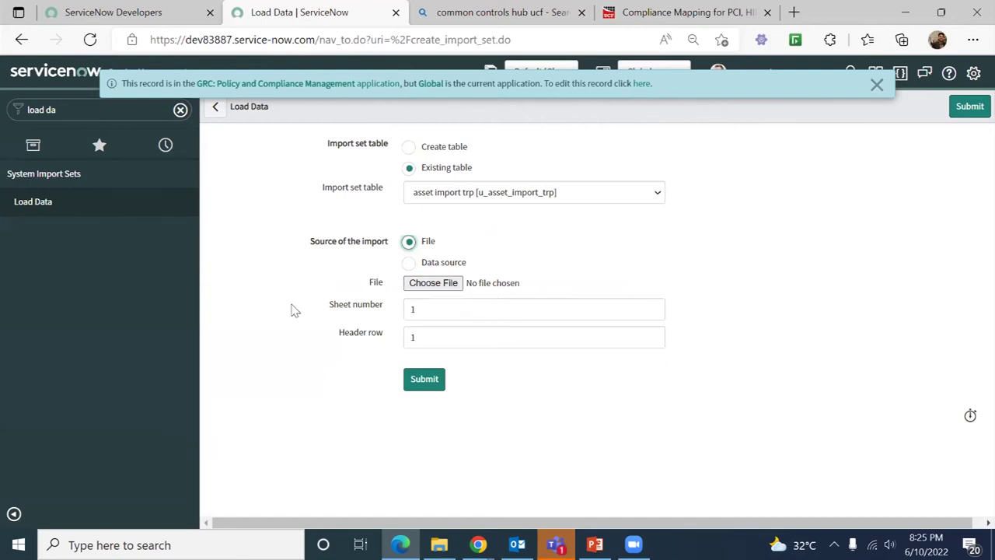
Filter for 'transform map' and open the Thomson Reuters Tranform Map record.
triple_click(69, 115)
type("transfo")
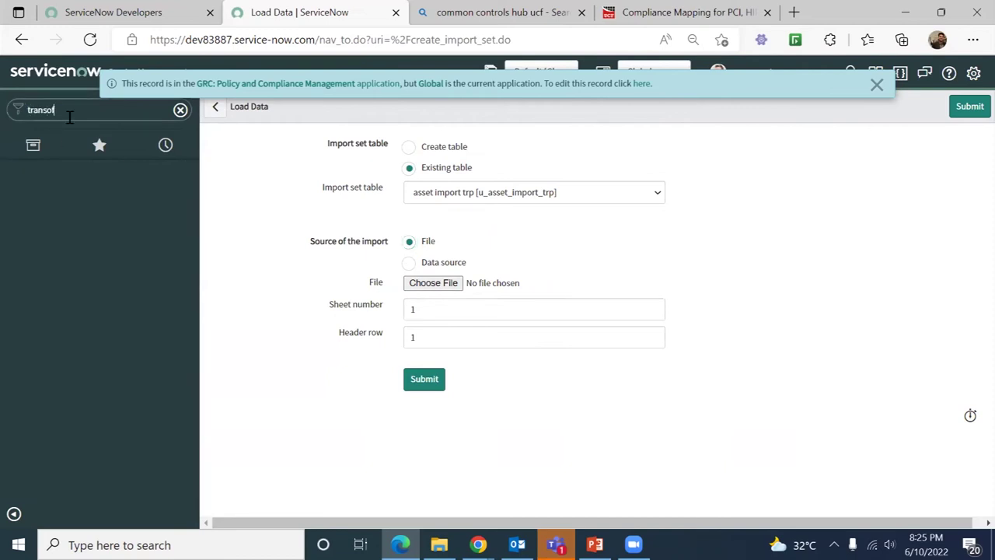
type("rm map")
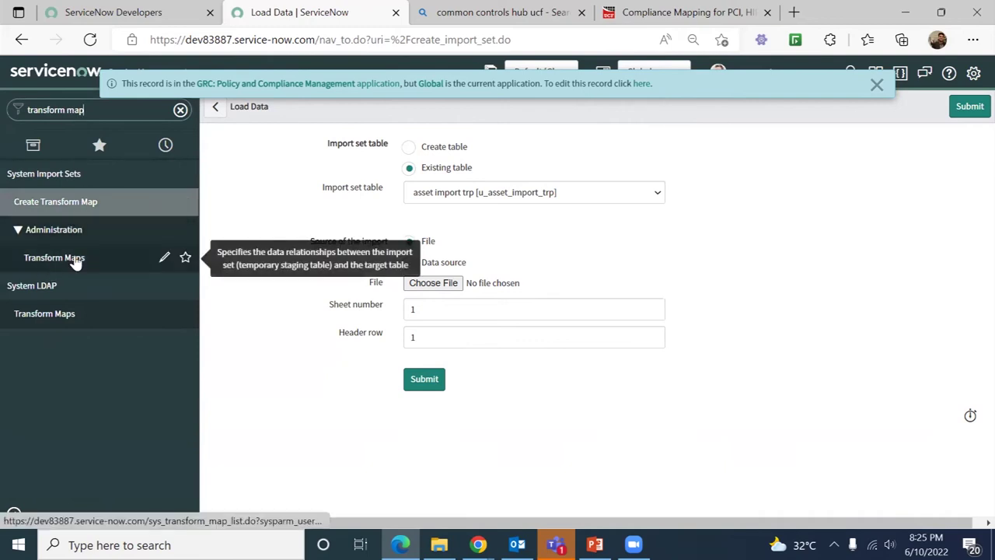
left_click(76, 260)
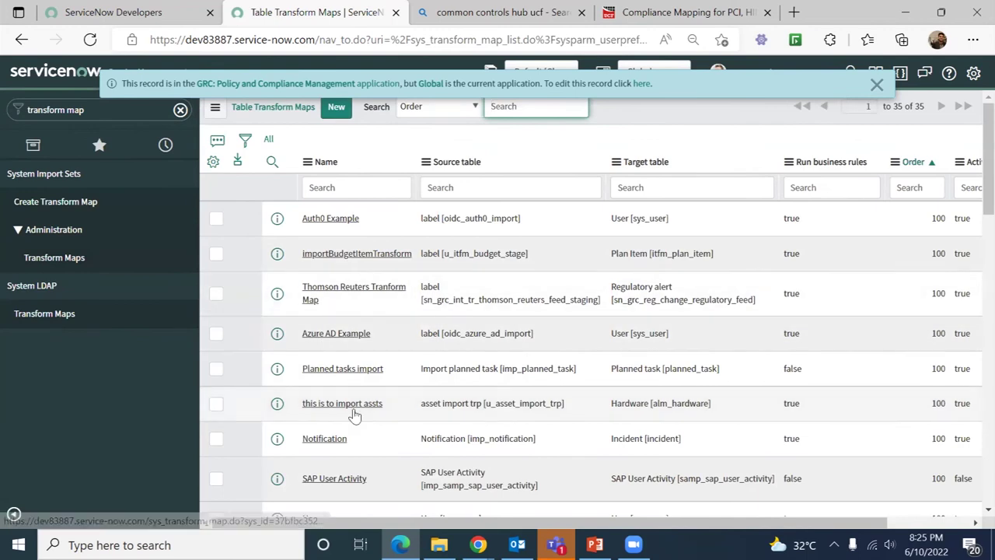
scroll(972, 193, "down", 1)
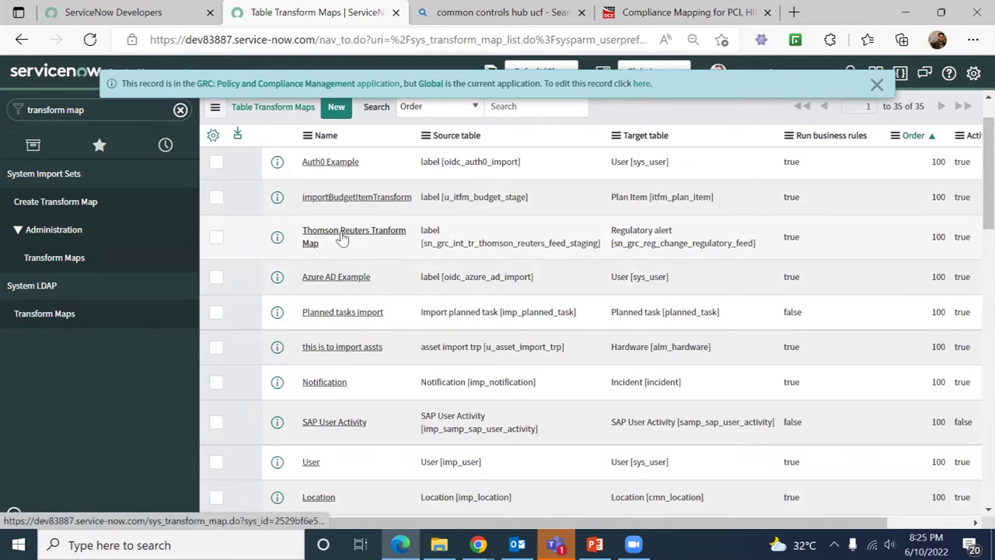
left_click(342, 238)
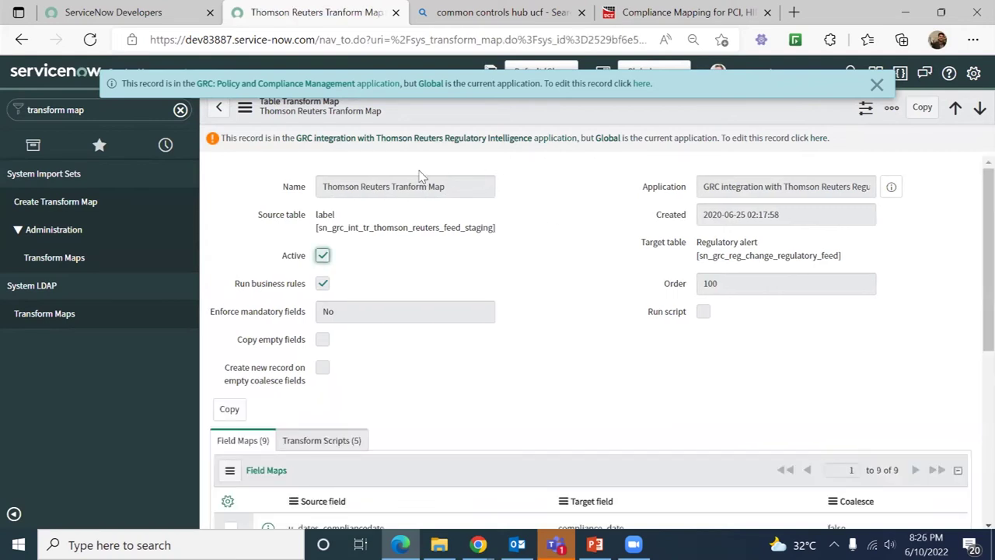
Review its nine field maps, selecting the u_dates_compliancedate source field, then switch to Bing.
scroll(971, 251, "down", 3)
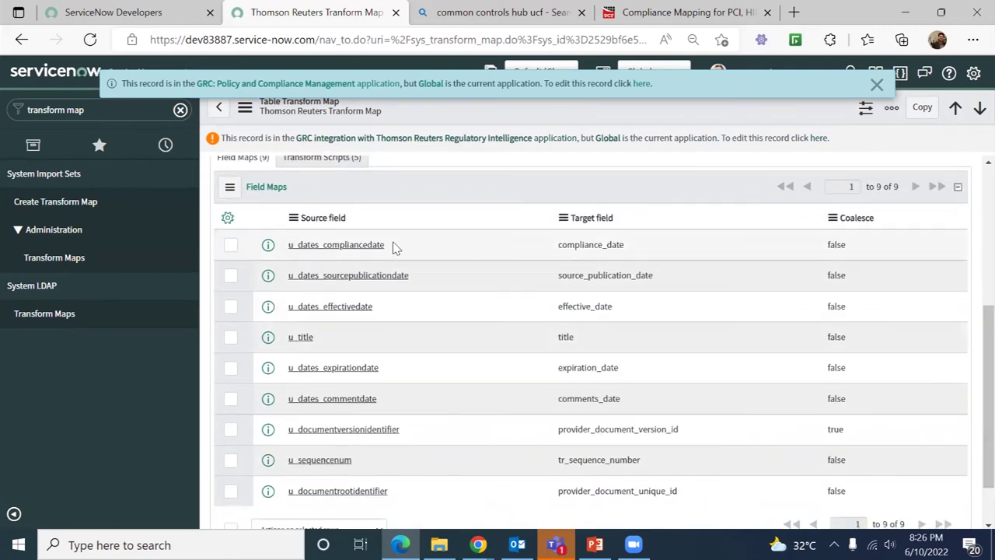
left_click_drag(387, 245, 289, 246)
double_click(289, 246)
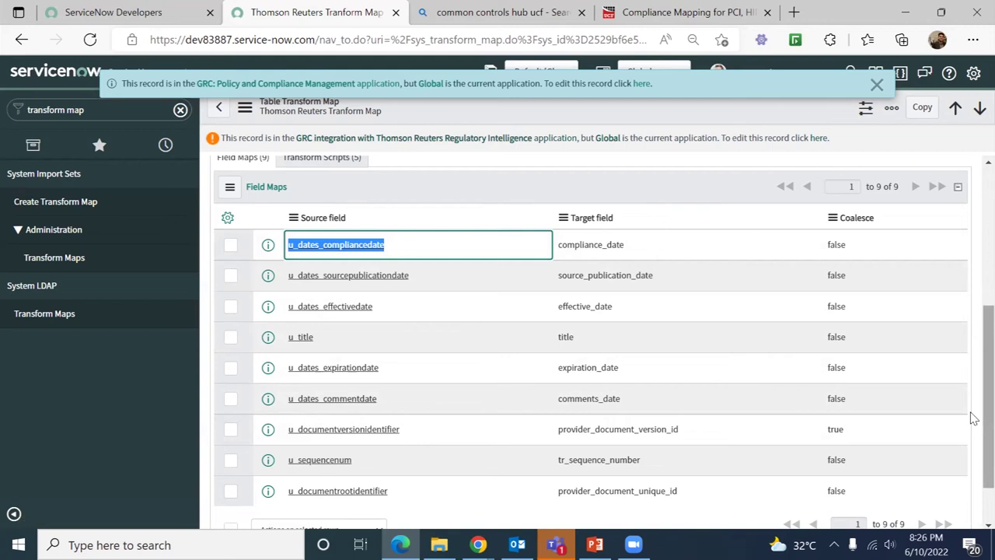
left_click(96, 109)
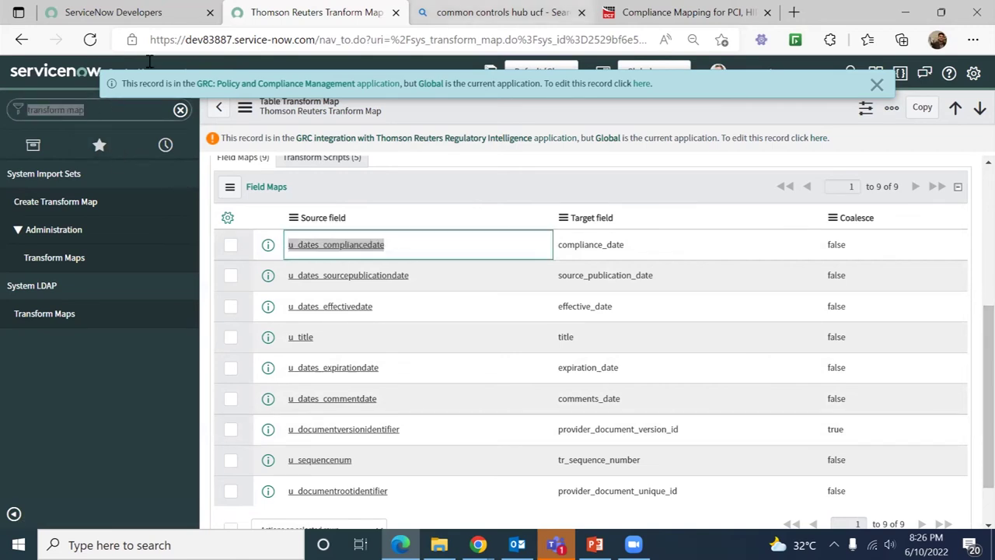
key("ctrl+Tab")
Close the Bing search and Common Controls Hub tabs to get back to the transform map.
key("ctrl+w")
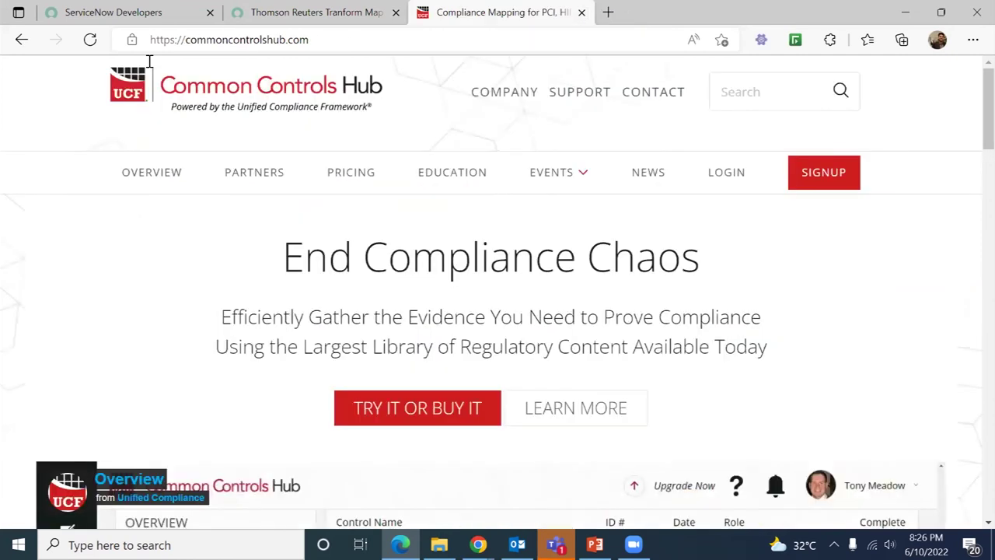
key("ctrl+w")
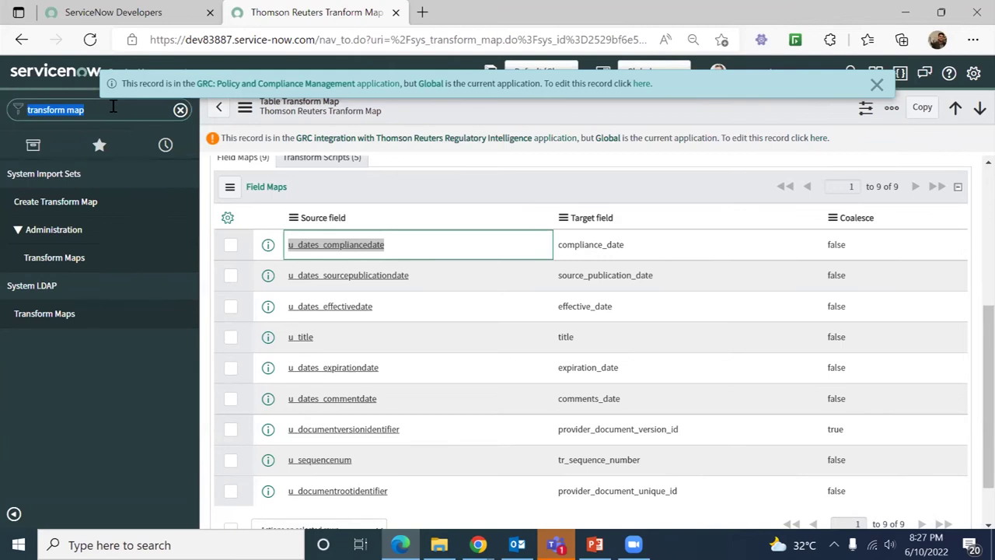
Filter the navigator for 'audit' and open All Engagements to reach IT Services Review.
type("audit")
key("Down")
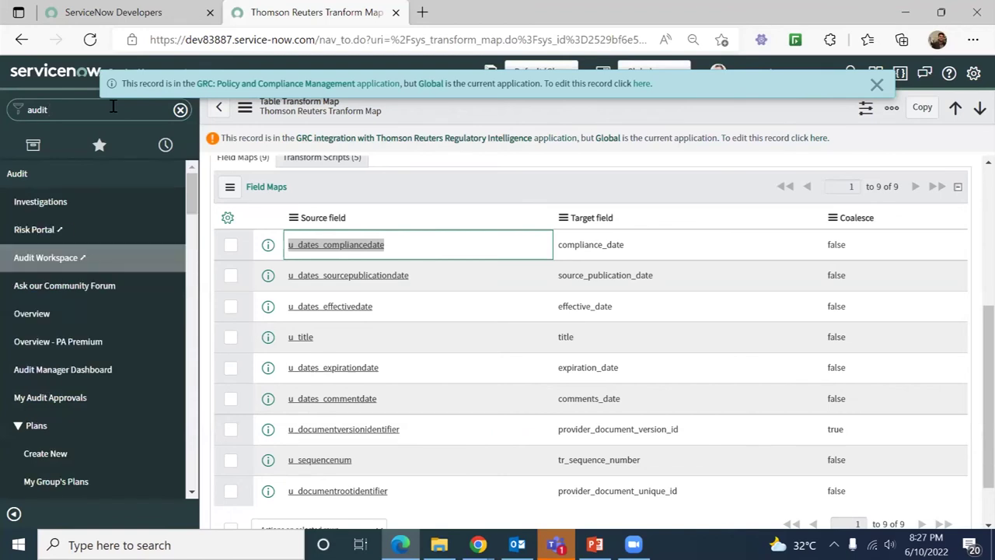
scroll(196, 208, "down", 1)
left_click_drag(196, 208, 201, 244)
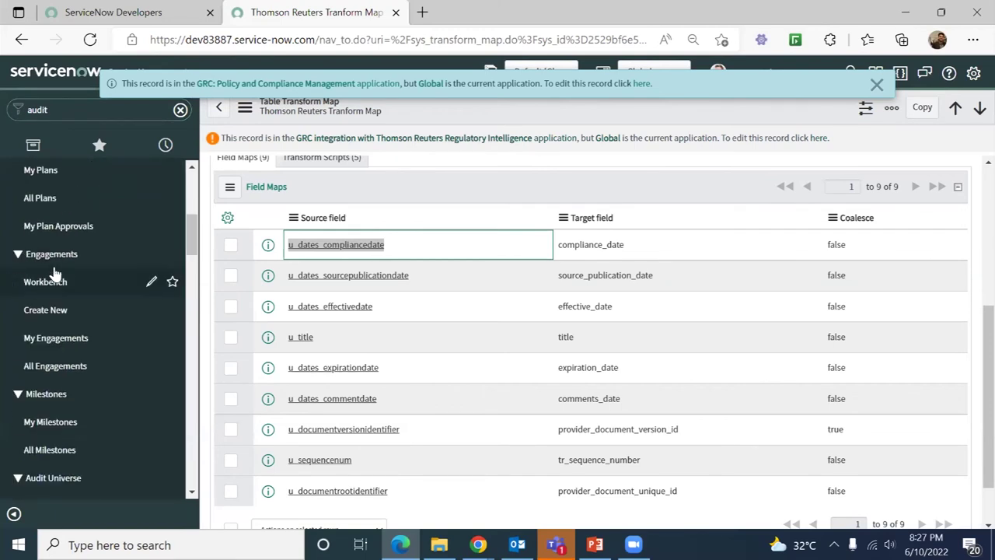
left_click(61, 376)
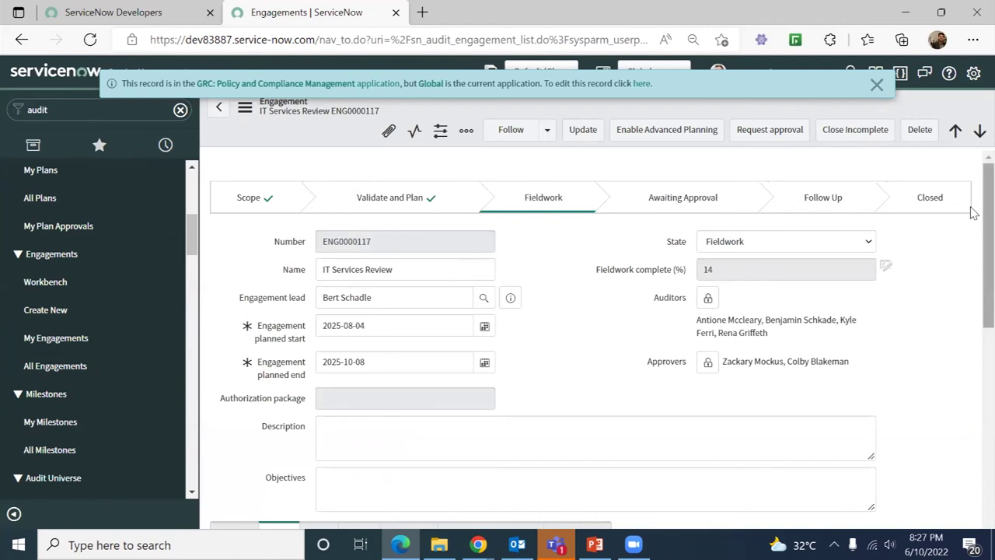
Scroll to the engagement's Audit tasks related list and start a new audit task.
scroll(971, 212, "down", 6)
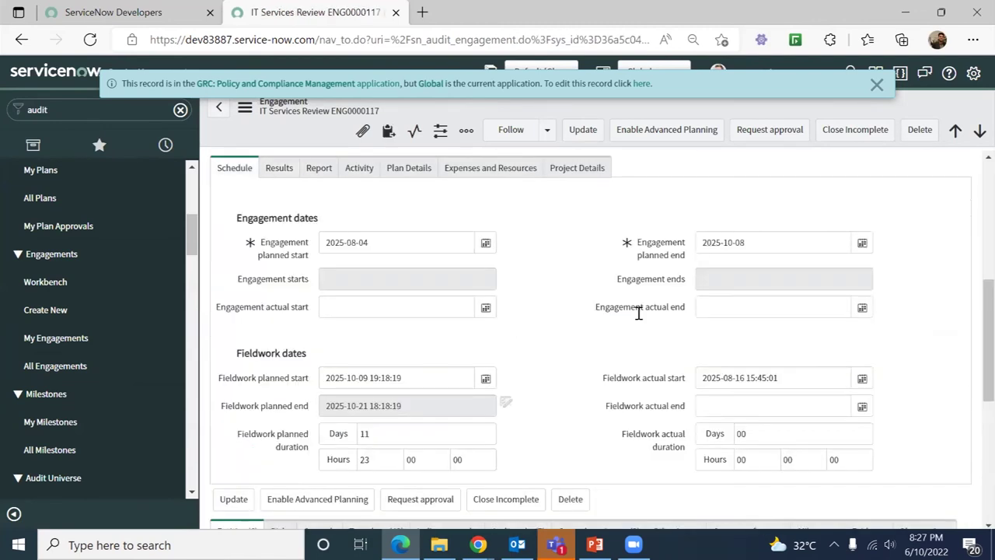
scroll(970, 479, "down", 5)
scroll(822, 261, "up", 15)
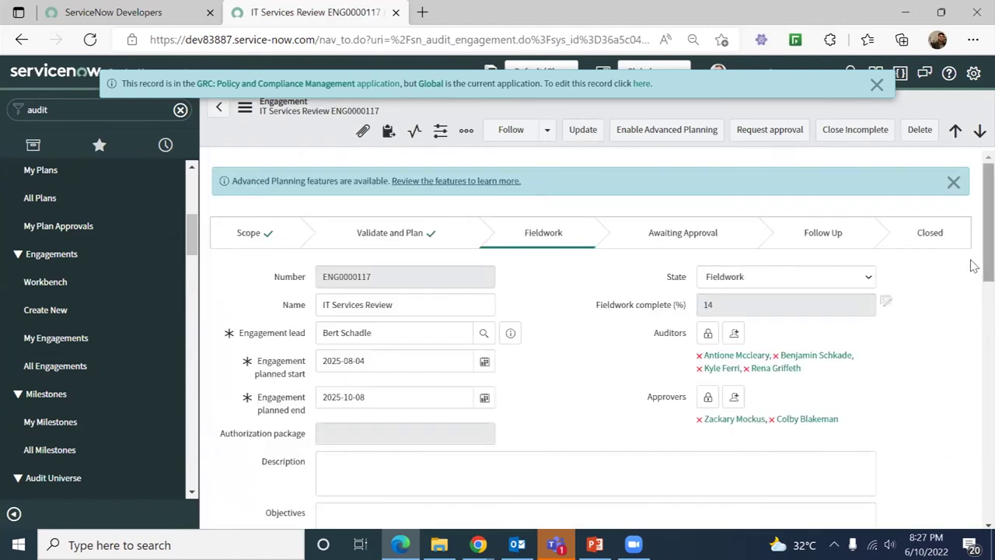
scroll(972, 334, "down", 6)
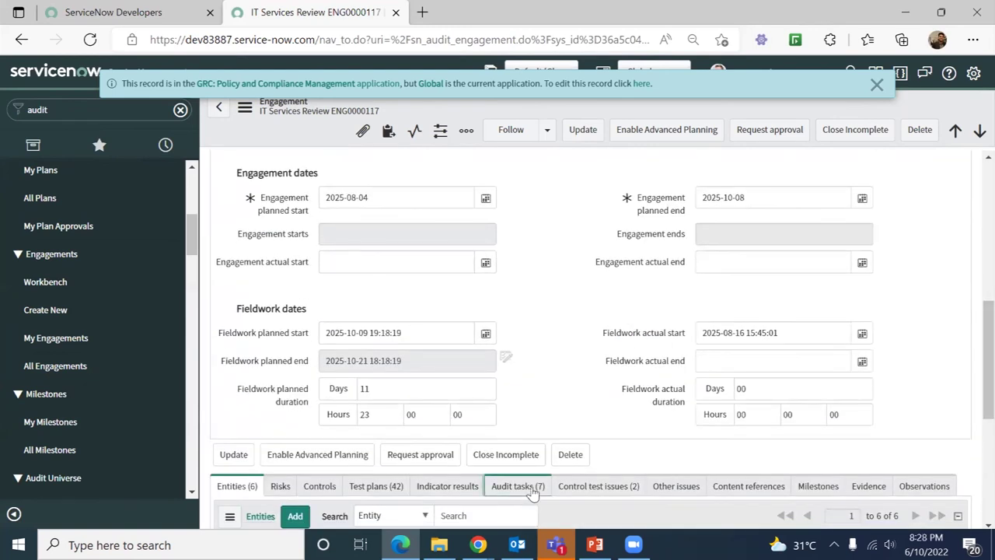
left_click(533, 490)
scroll(532, 466, "down", 4)
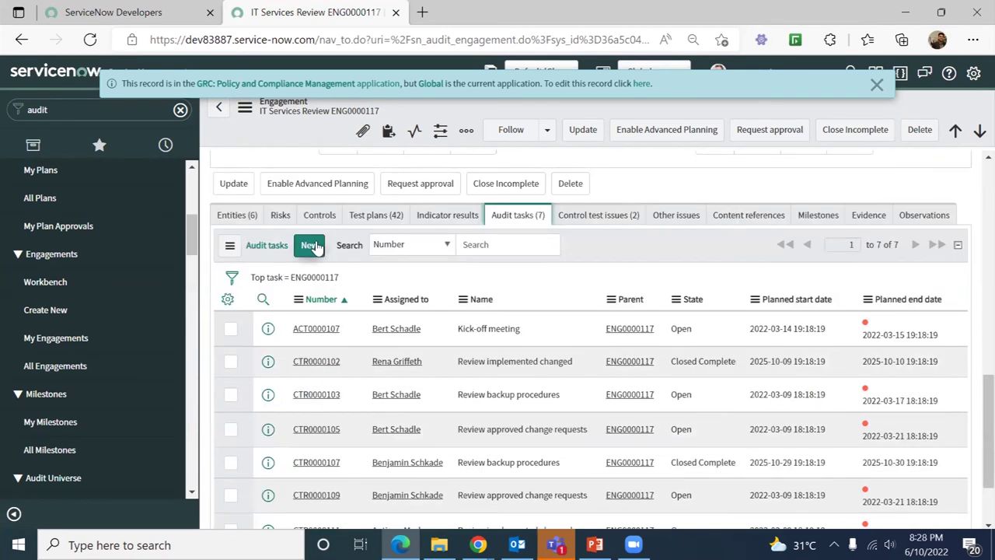
left_click(310, 246)
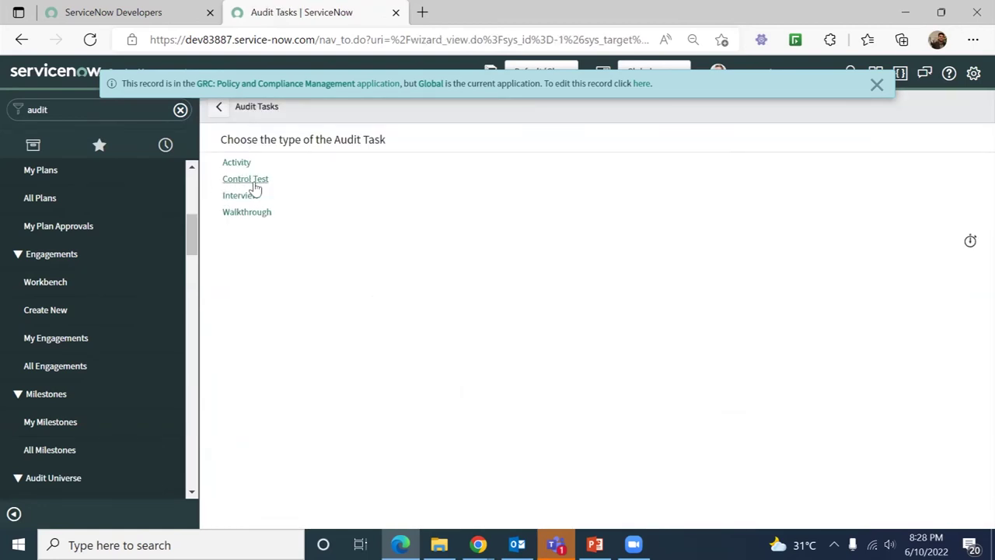
Compare the Control Test and Interview task types and create an Interview task.
left_click_drag(269, 179, 222, 179)
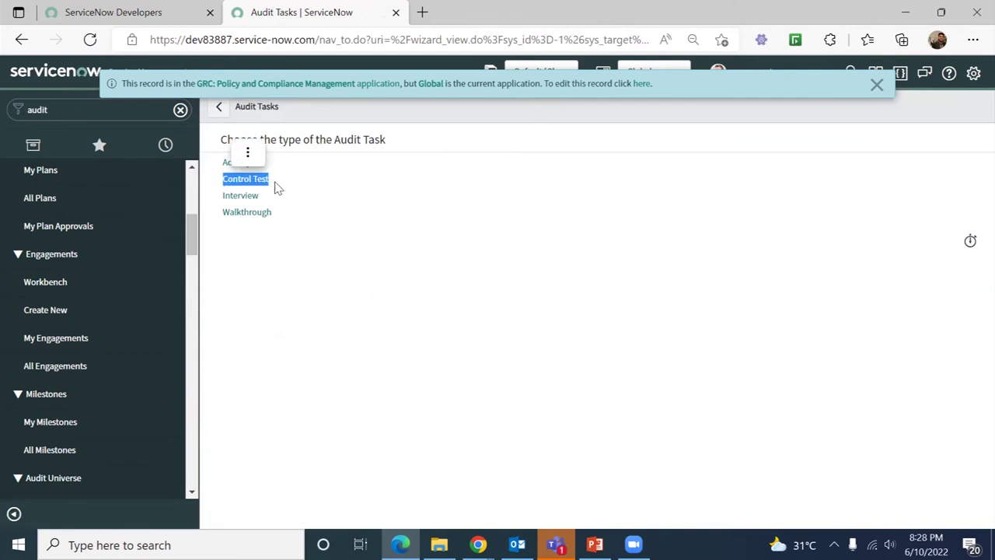
left_click_drag(270, 197, 223, 196)
left_click(302, 219)
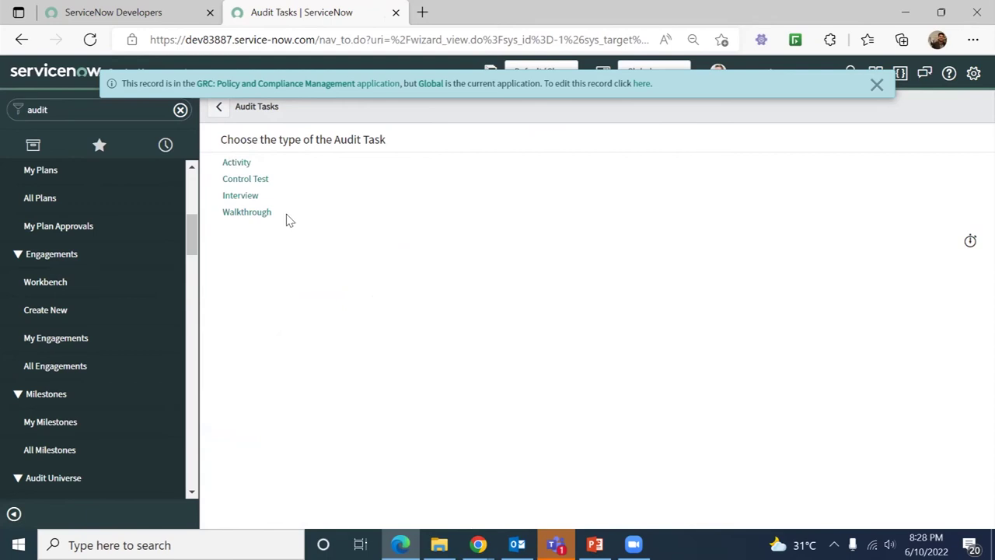
left_click(240, 198)
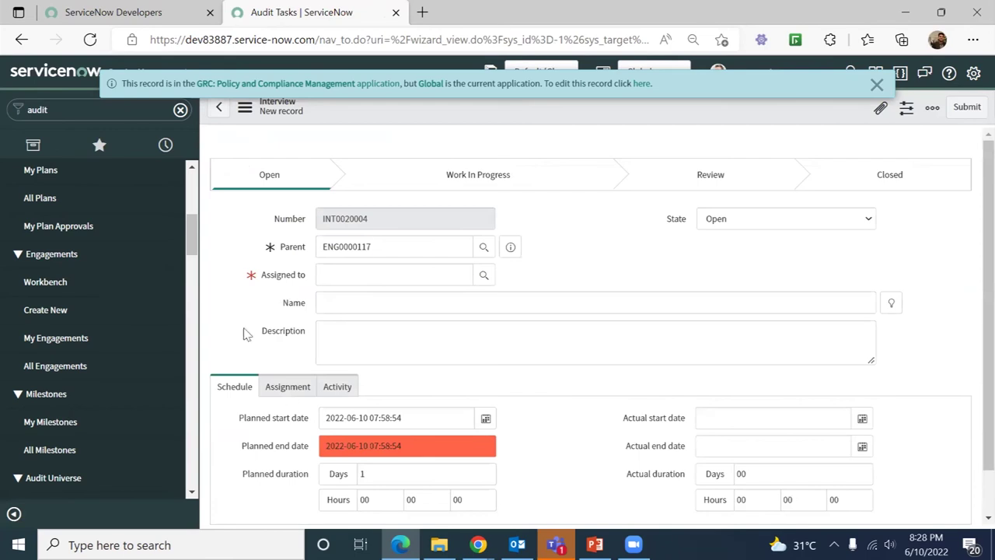
Review INT0020004's comments, primary contact and notes sections, then go back to the engagement.
left_click(334, 386)
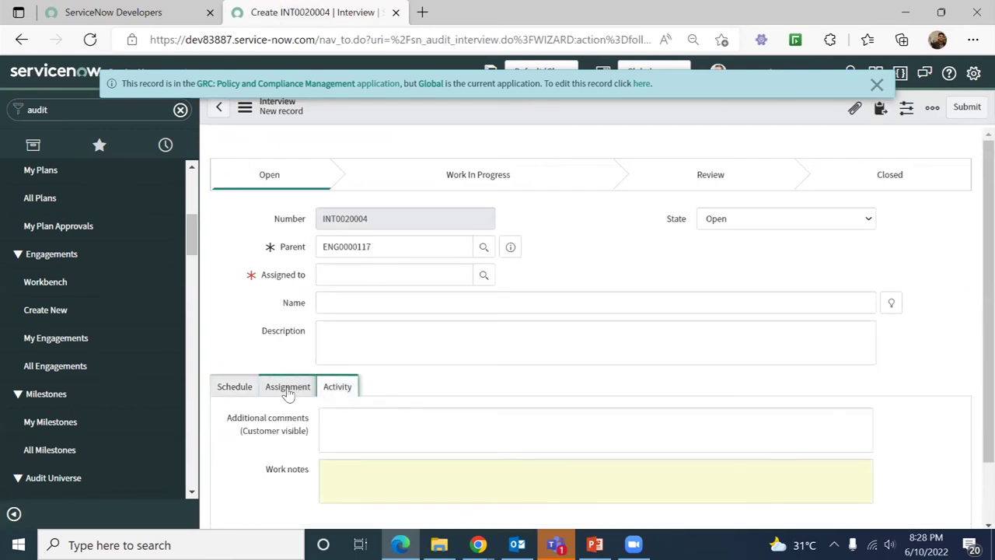
left_click(287, 388)
scroll(971, 365, "down", 3)
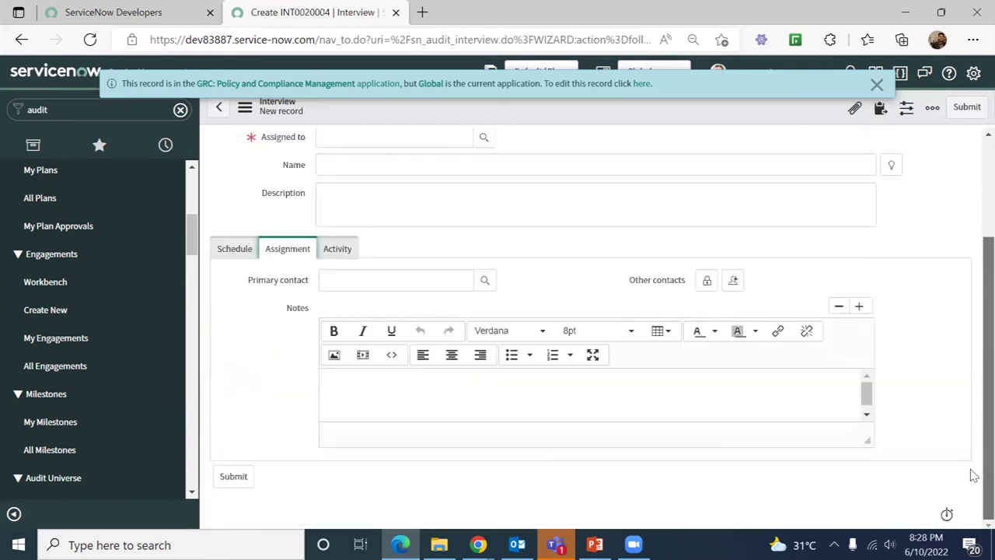
scroll(972, 251, "up", 3)
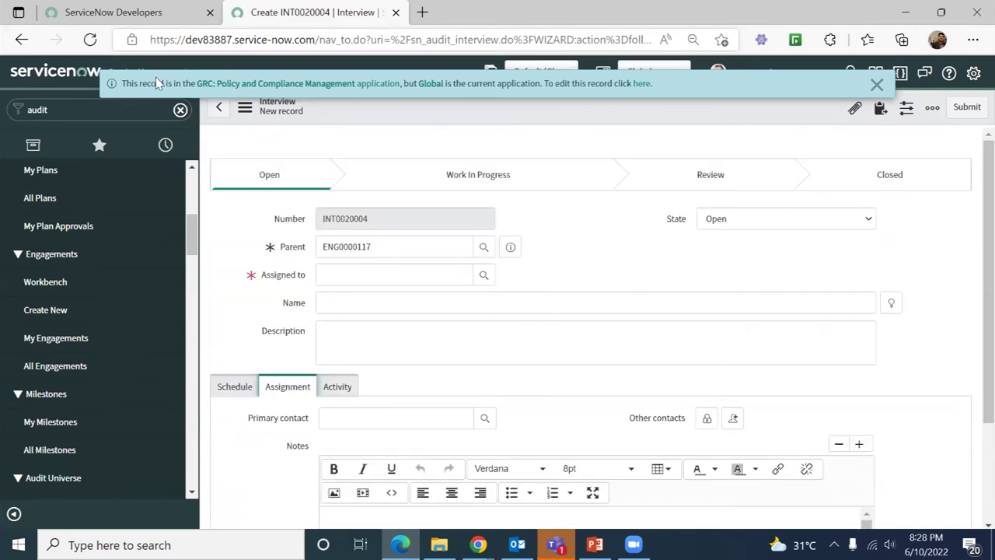
left_click(218, 109)
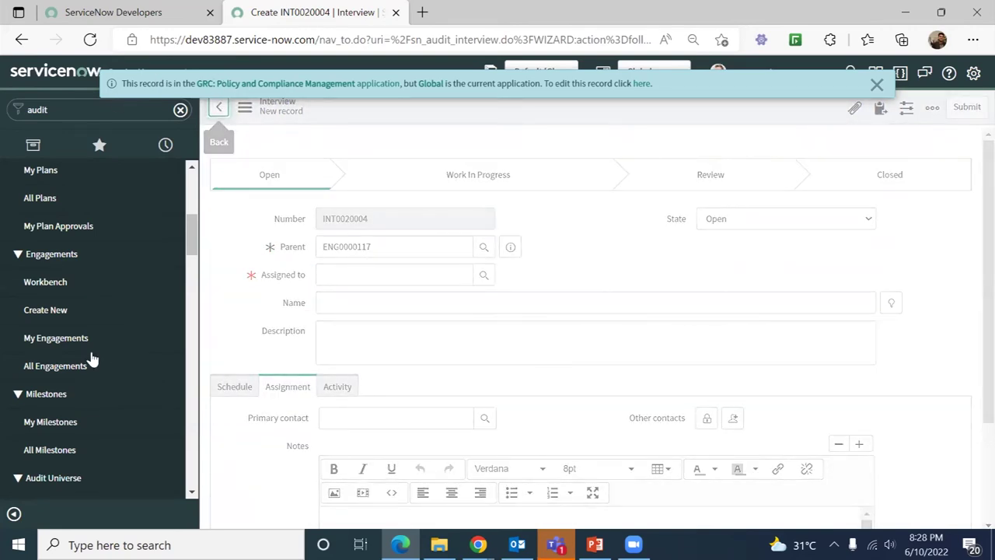
Scroll to the engagement's audit tasks and open Kick-off meeting activity ACT0000107.
left_click_drag(971, 184, 971, 459)
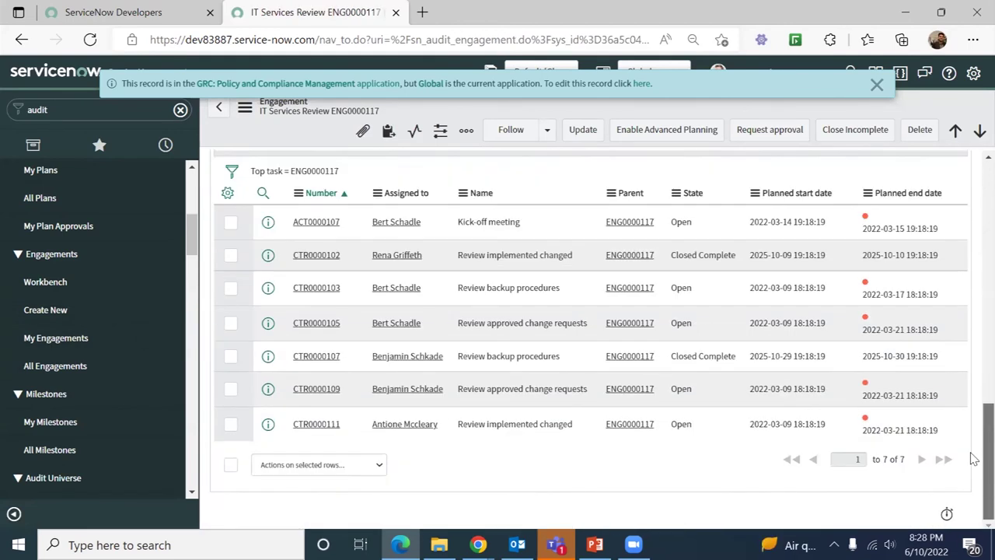
left_click_drag(970, 251, 971, 467)
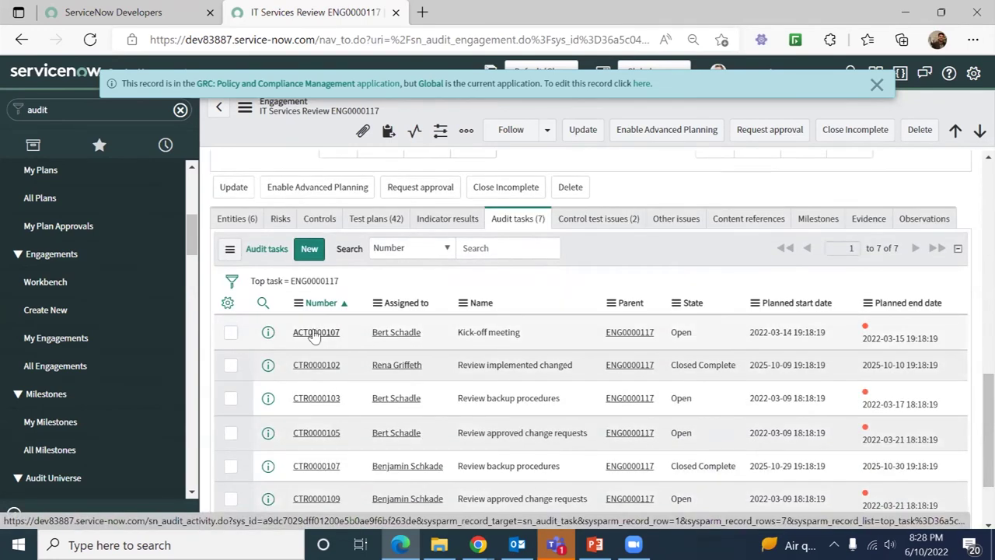
left_click(315, 334)
Look over ACT0000107's evidence, observations and child activities, which has none.
left_click_drag(971, 262, 973, 420)
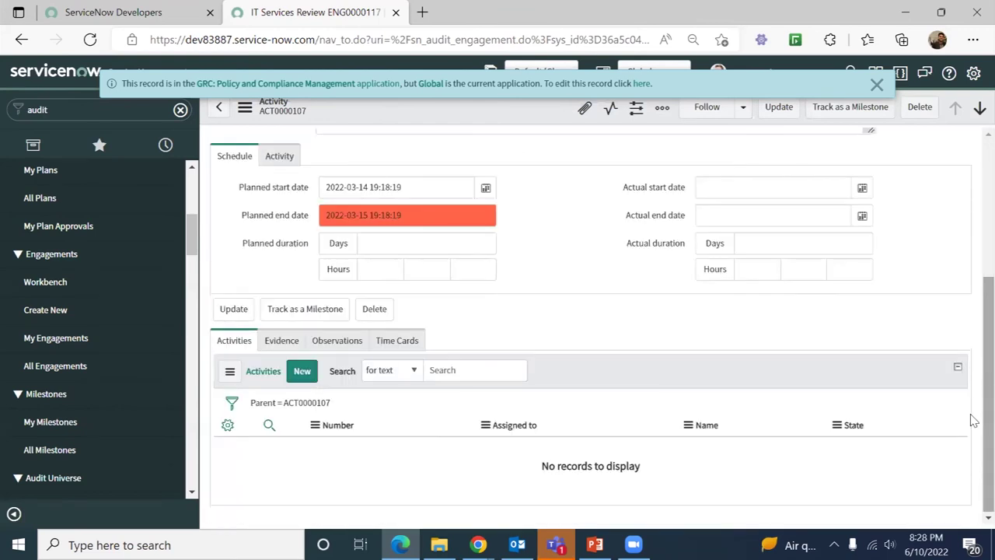
left_click(281, 348)
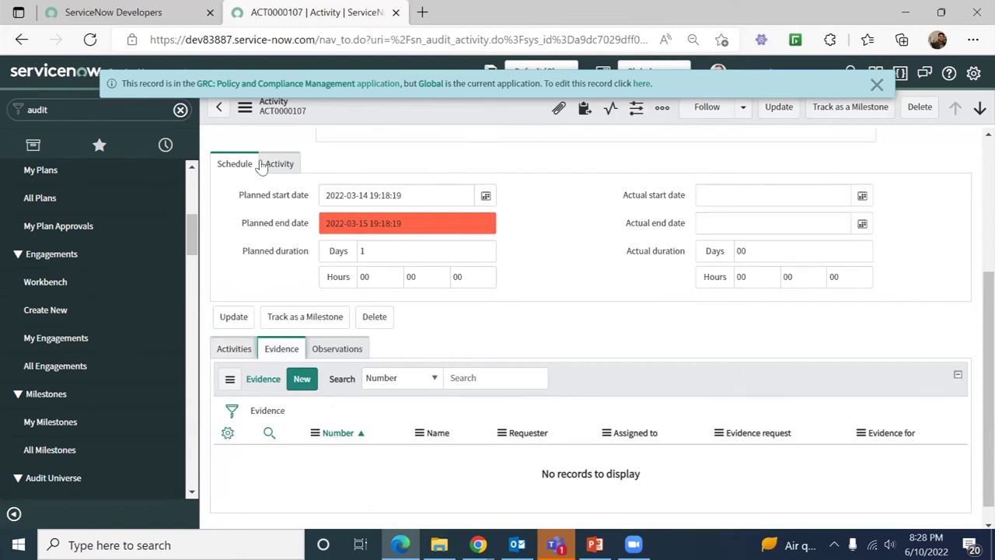
scroll(971, 381, "up", 3)
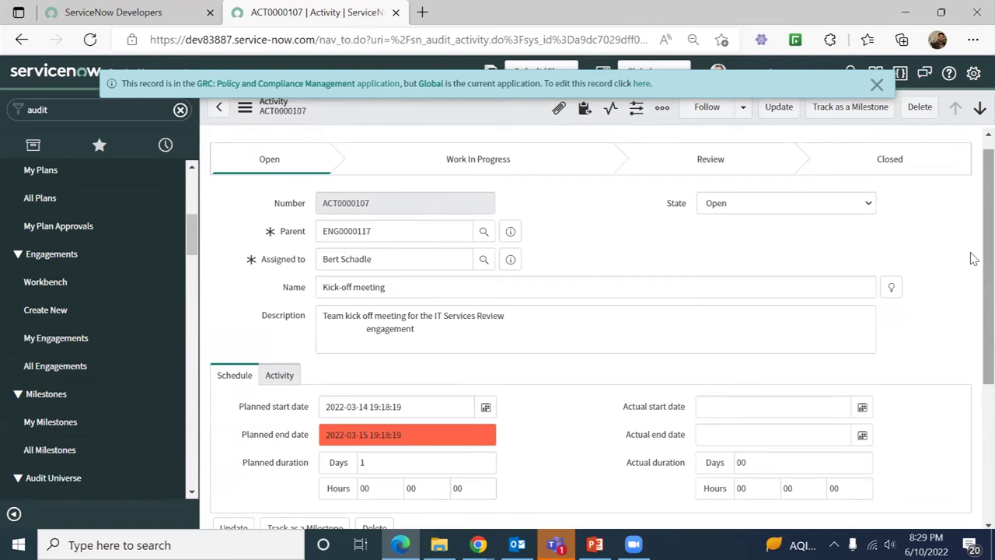
scroll(973, 259, "down", 3)
left_click(339, 326)
left_click(251, 331)
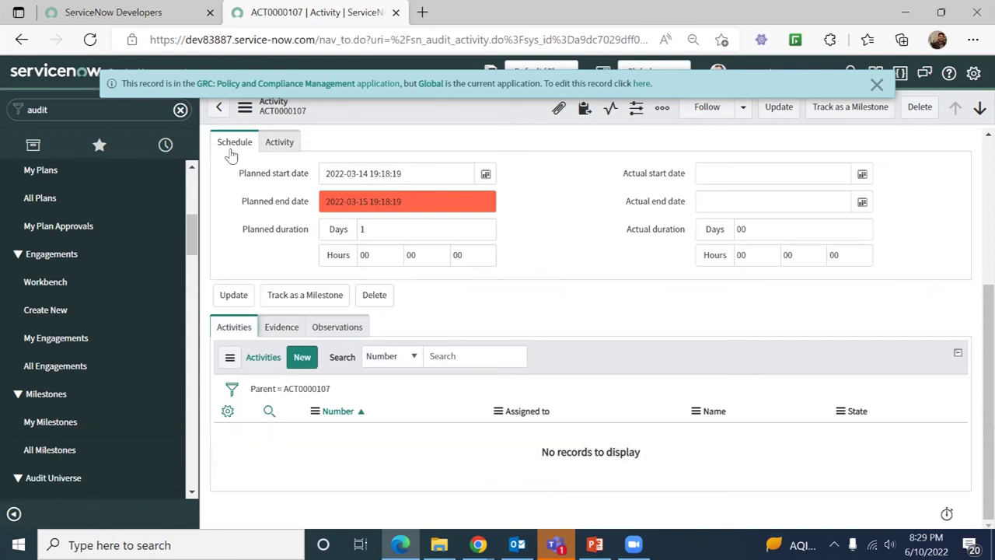
scroll(186, 268, "down", 3)
left_click_drag(199, 272, 201, 281)
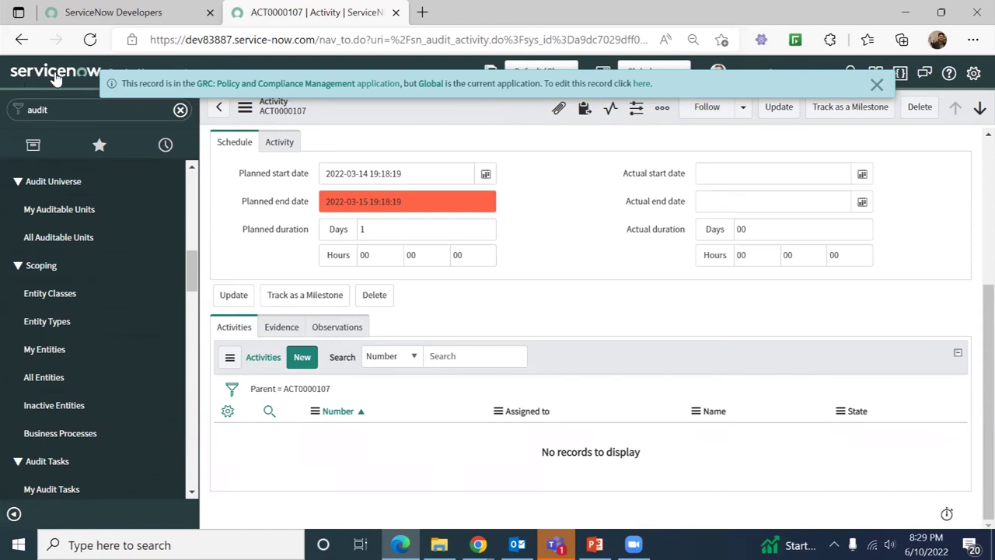
Open All Risks from the Risk favorites and open the SOX-FA-Assets risk RK0020090.
left_click(106, 151)
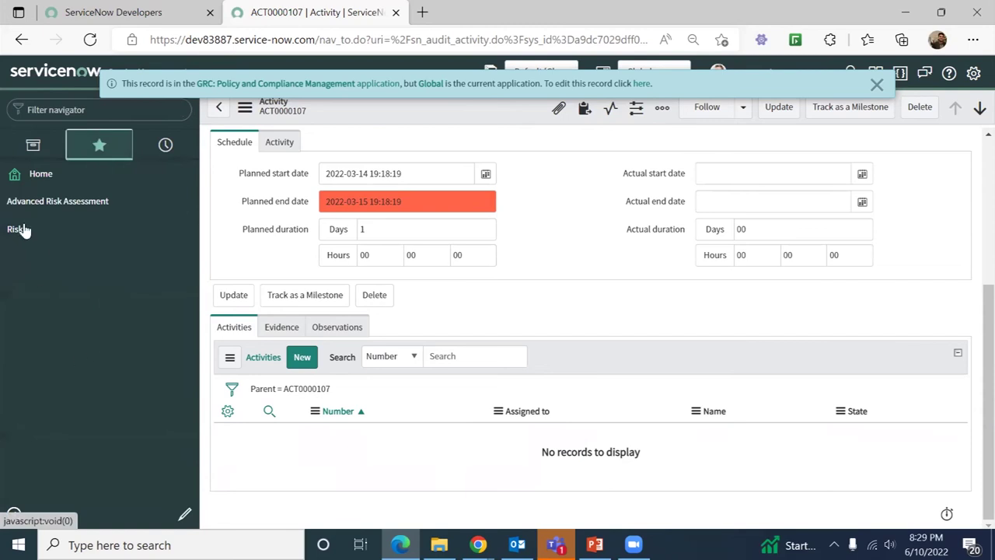
left_click(17, 227)
left_click_drag(194, 210, 200, 300)
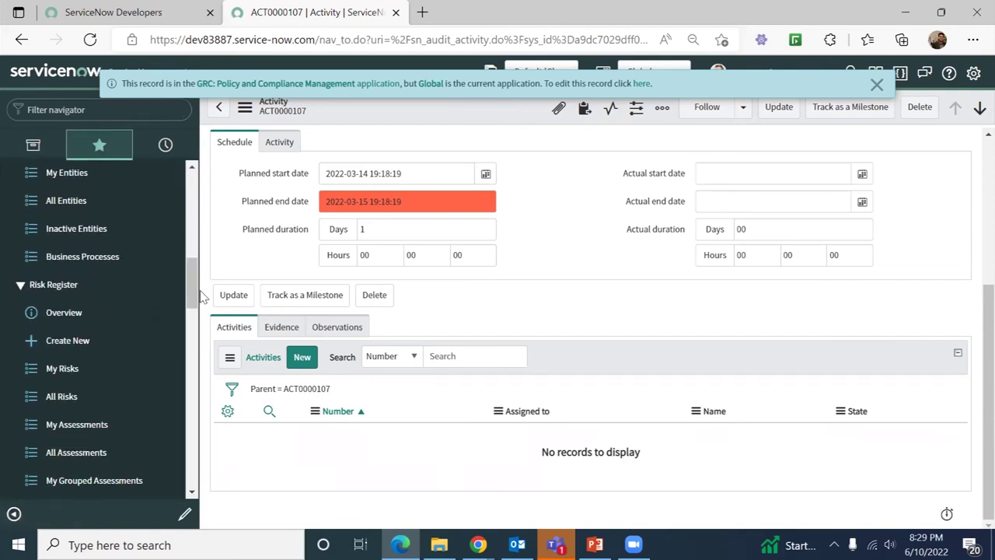
left_click(62, 397)
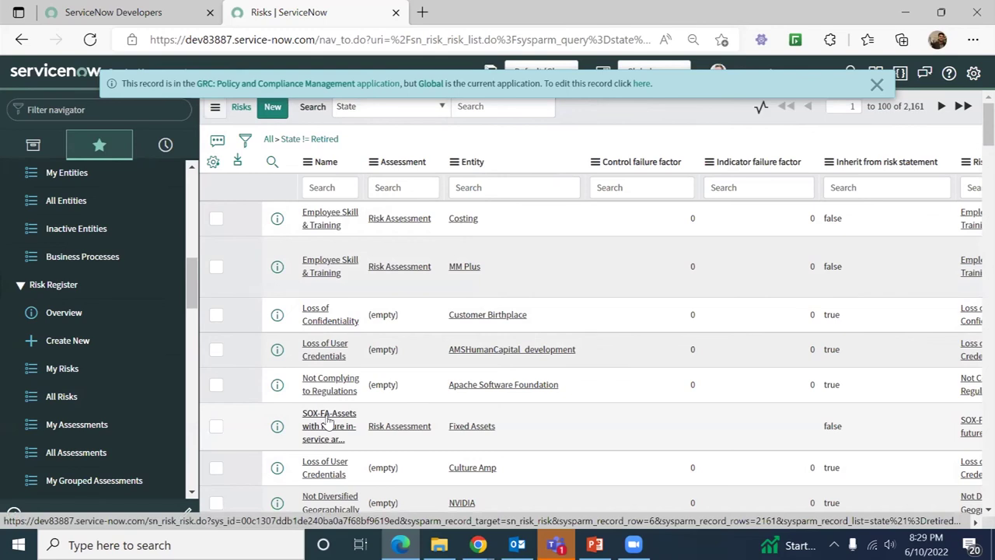
left_click(328, 422)
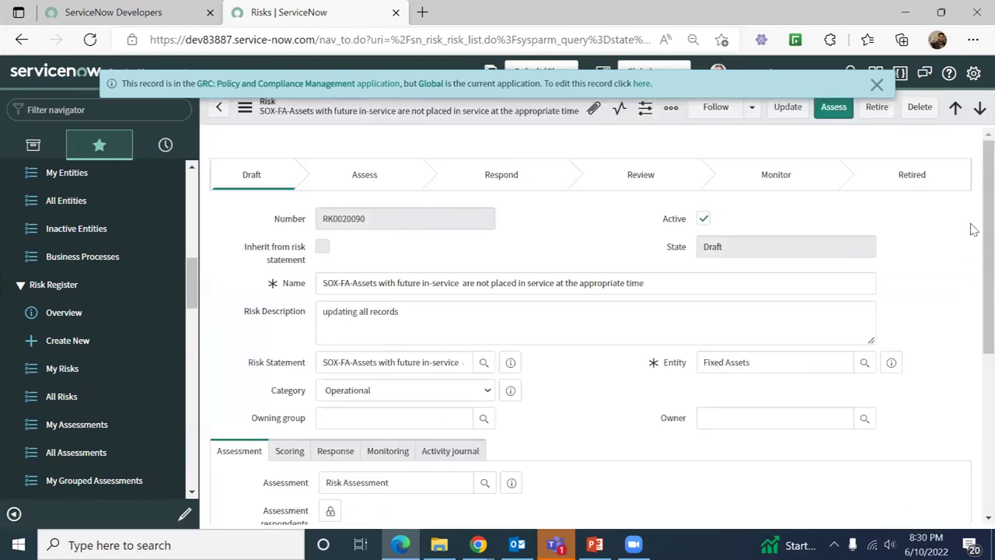
Show the risk's Controls (1) related list with control SOX-FA-10 Review Assets not in Service.
scroll(971, 412, "down", 1)
scroll(971, 412, "down", 3)
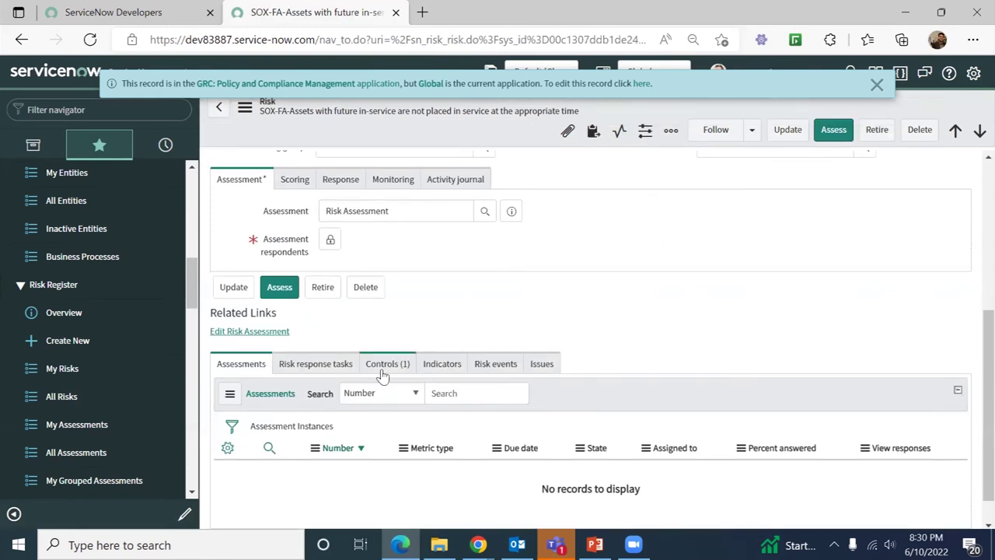
left_click(382, 372)
left_click_drag(457, 480, 394, 477)
triple_click(289, 473)
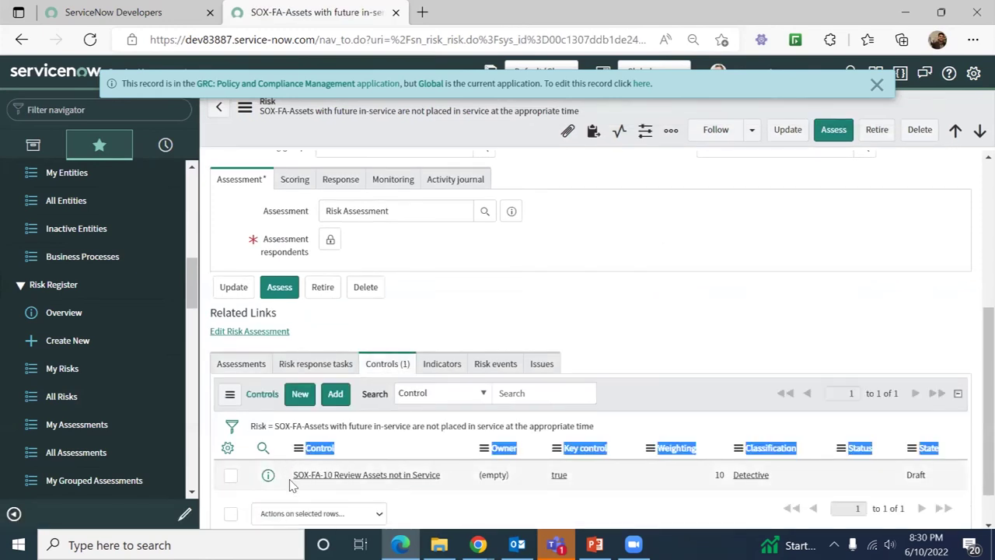
left_click(936, 329)
Return to the top of the SOX-FA-Assets risk form and open its options menu.
scroll(972, 233, "up", 4)
scroll(972, 350, "down", 5)
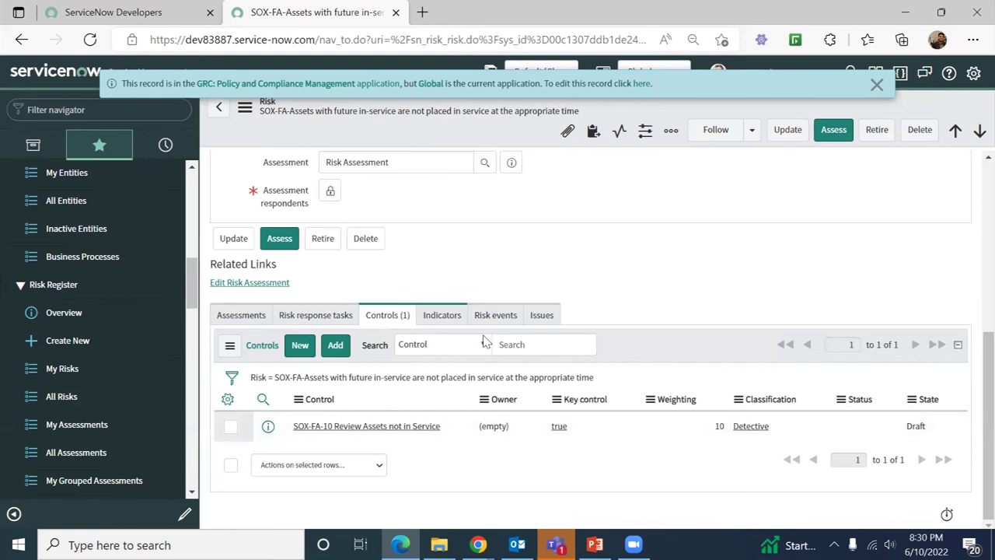
scroll(974, 346, "up", 1)
scroll(974, 346, "up", 5)
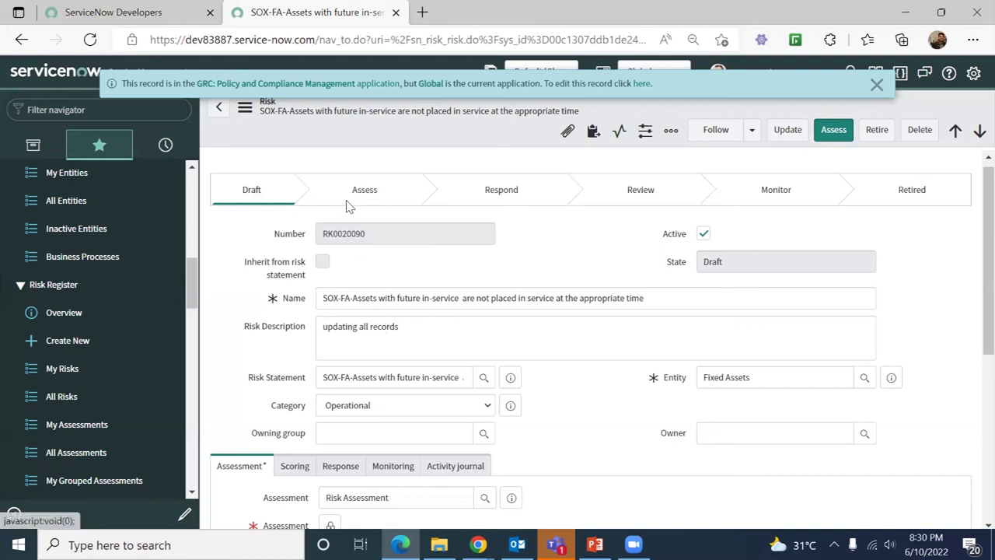
left_click(245, 107)
Create a new notification for the Risk [sn_risk_risk] table from Configure > Notifications.
mouse_move(291, 184)
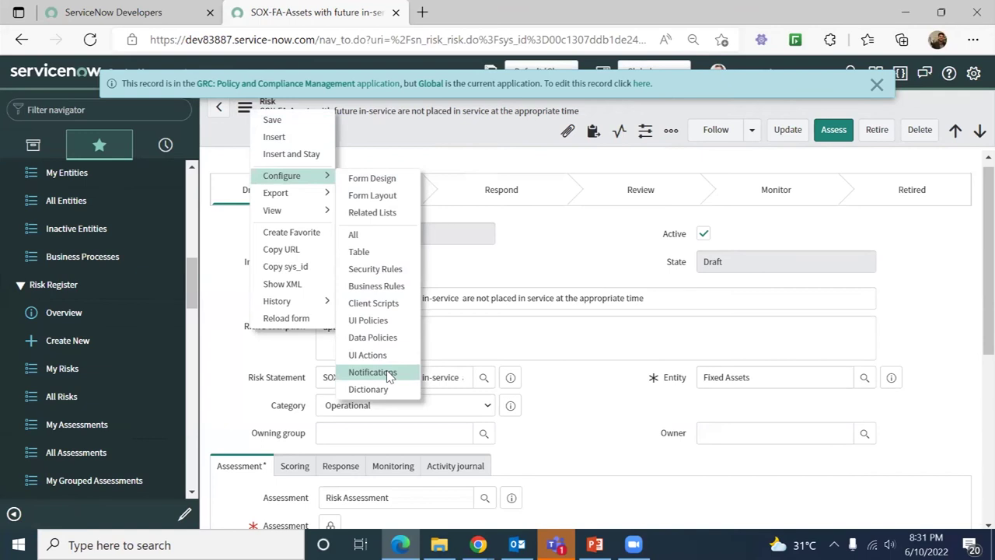
left_click(372, 372)
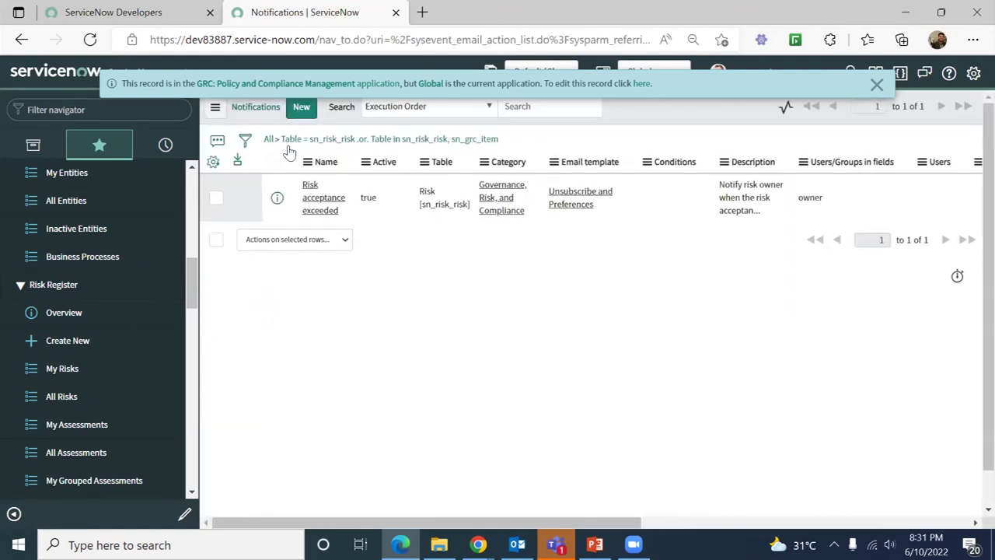
left_click(305, 111)
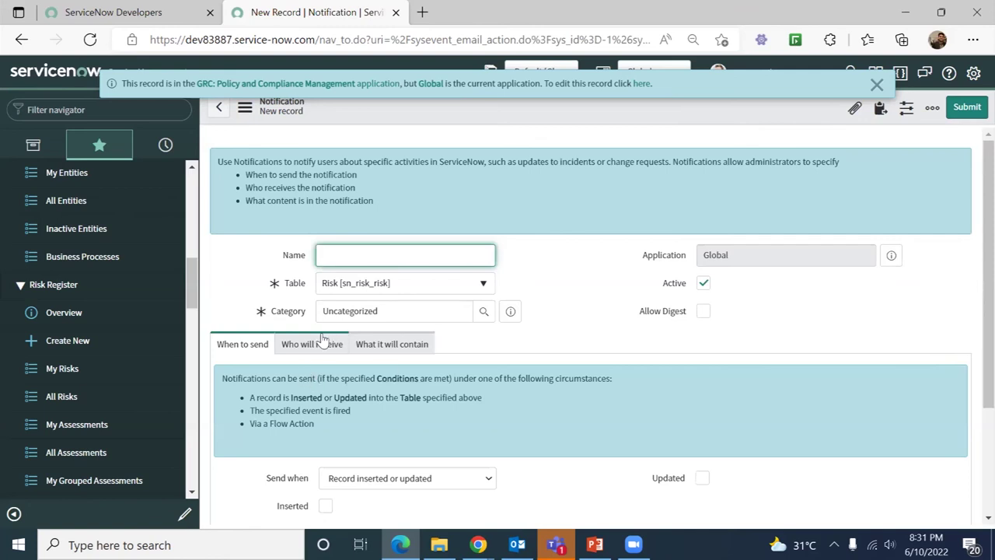
Add Owner and Owning group to Users/Groups in fields on the Who will receive tab.
left_click(317, 342)
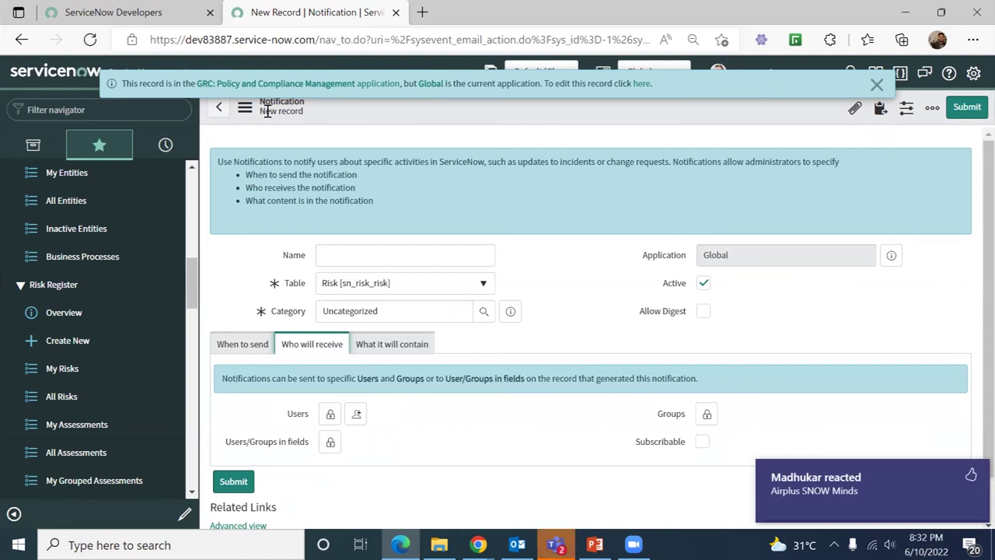
left_click(971, 475)
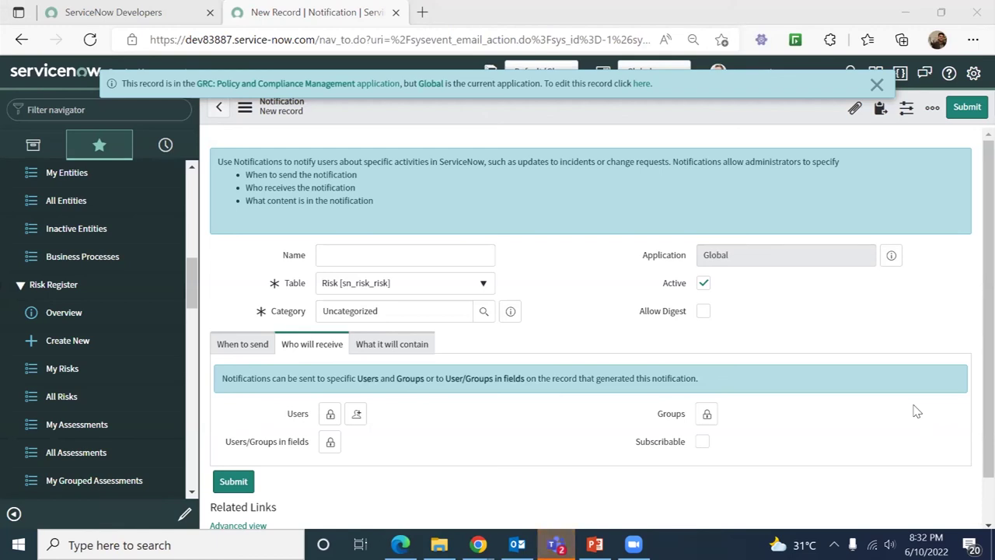
left_click(329, 444)
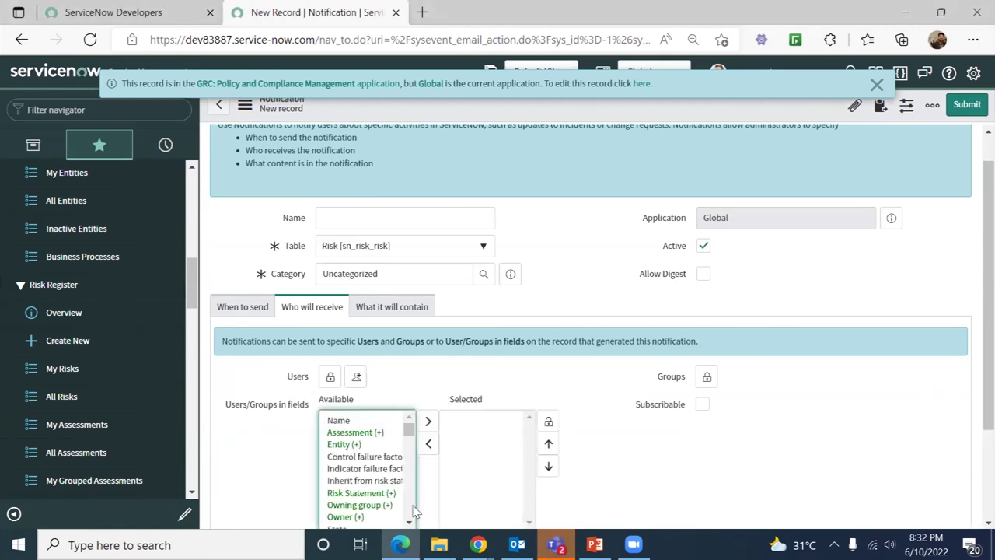
left_click(348, 516)
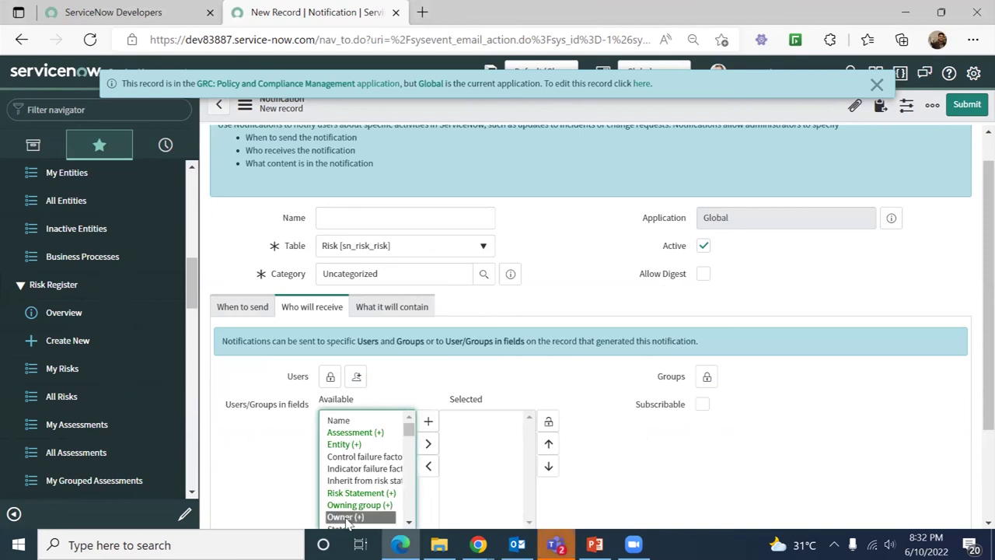
left_click(428, 444)
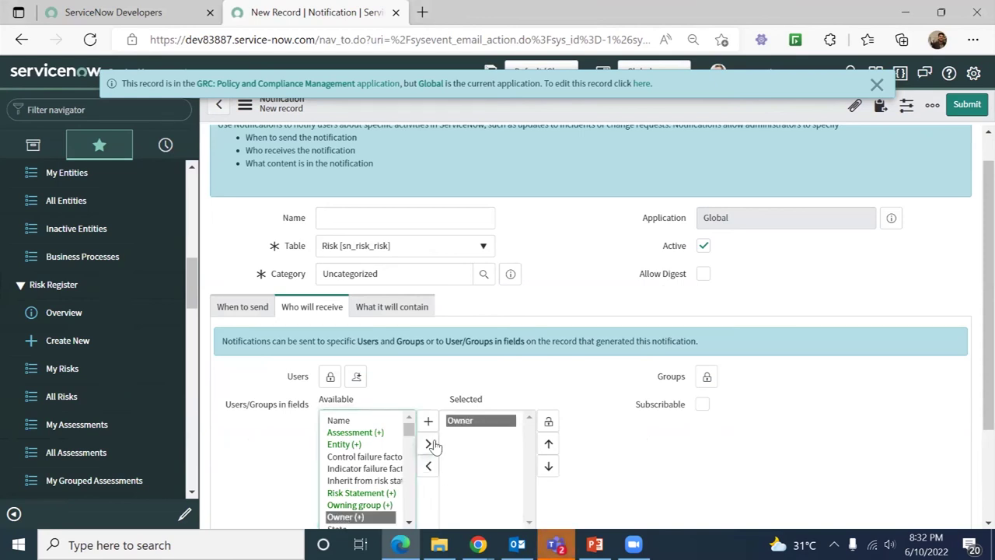
left_click(550, 422)
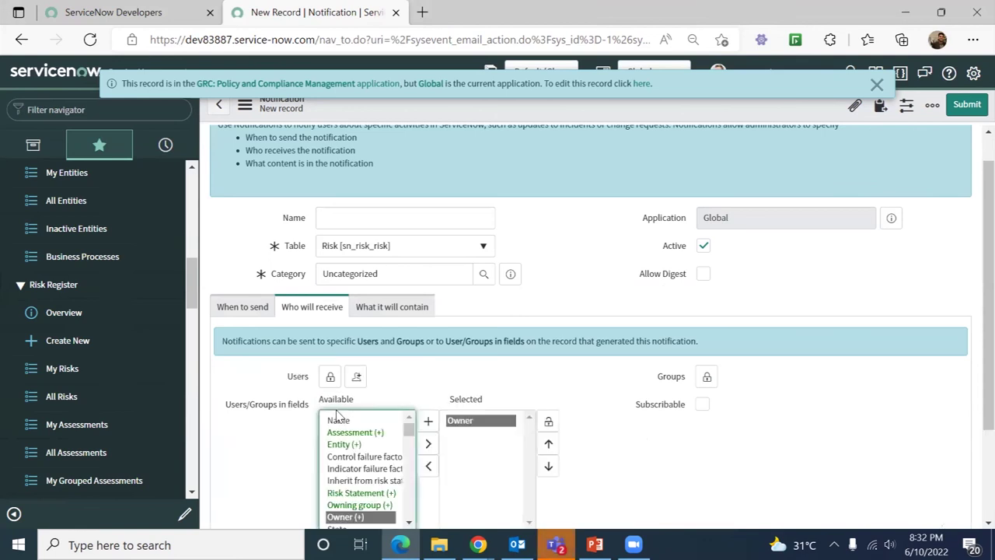
double_click(359, 505)
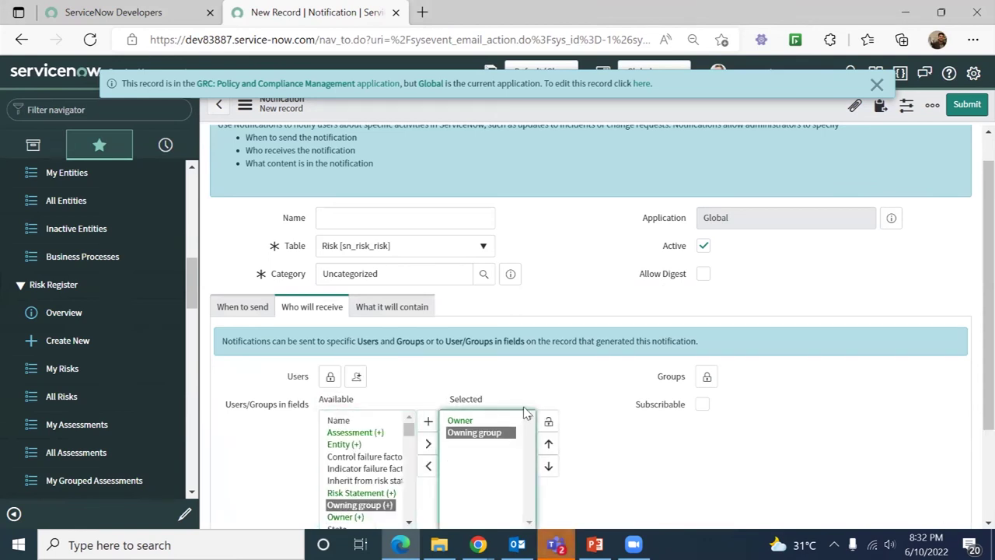
left_click(548, 420)
double_click(239, 309)
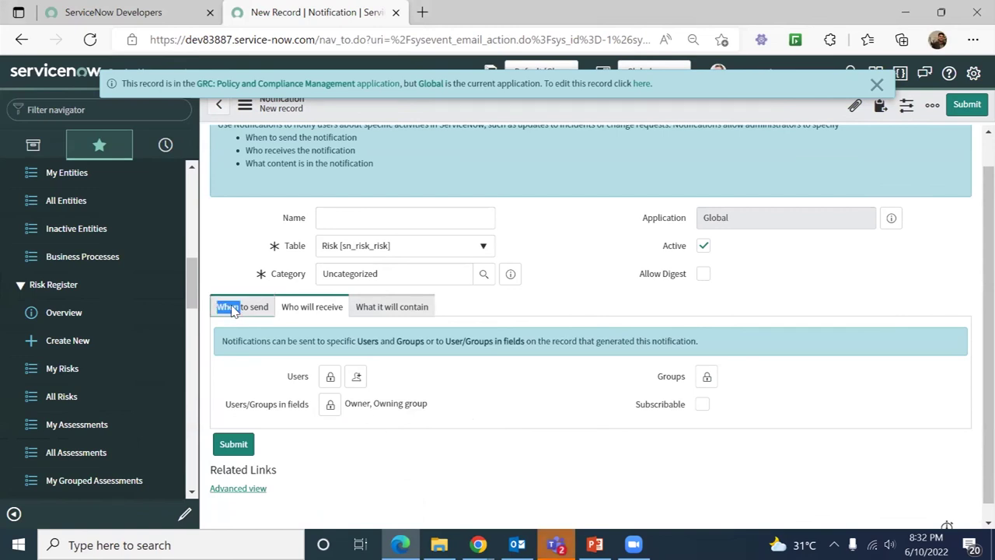
scroll(973, 355, "down", 2)
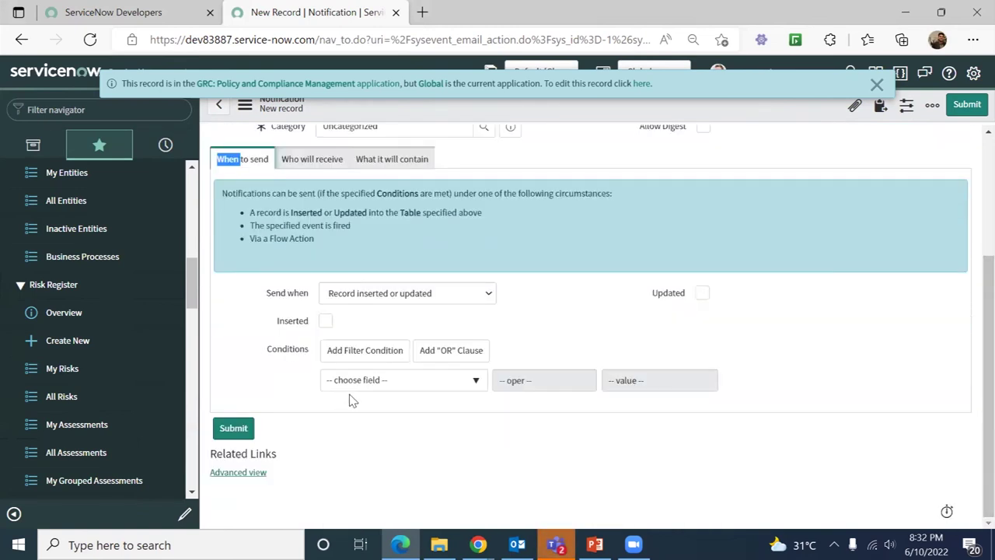
Add the notification condition State changes to Assess.
left_click(370, 380)
type("stat")
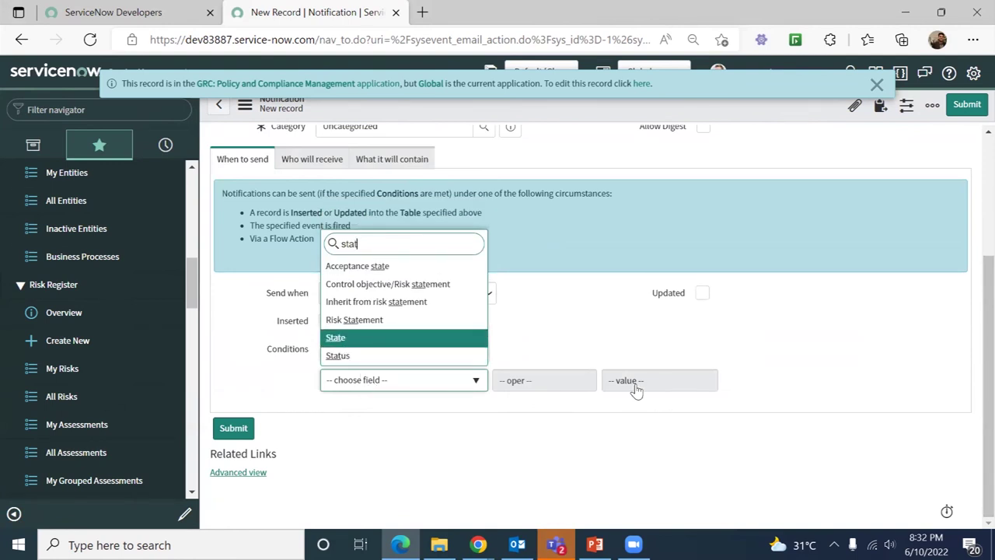
key("Return")
left_click(552, 380)
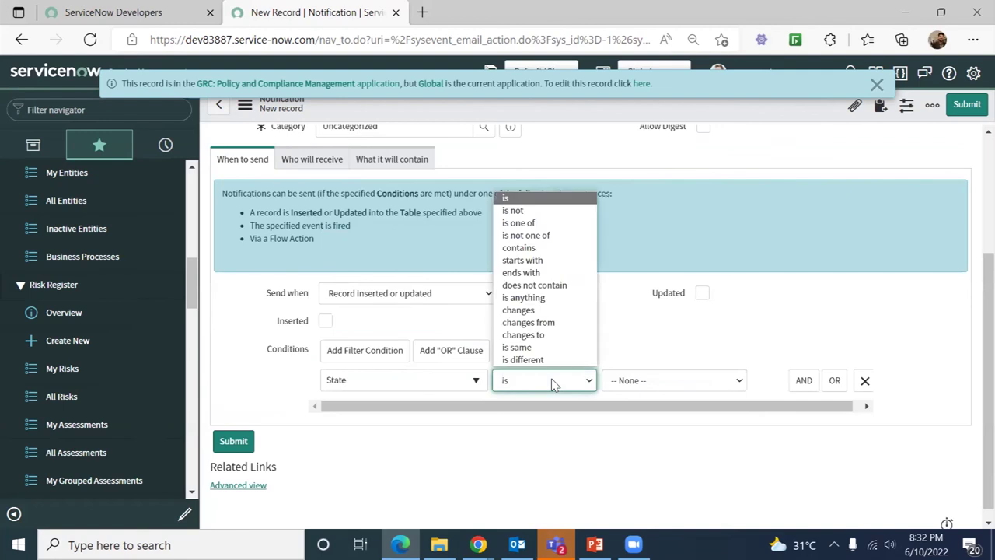
left_click(540, 336)
left_click(657, 380)
left_click(648, 426)
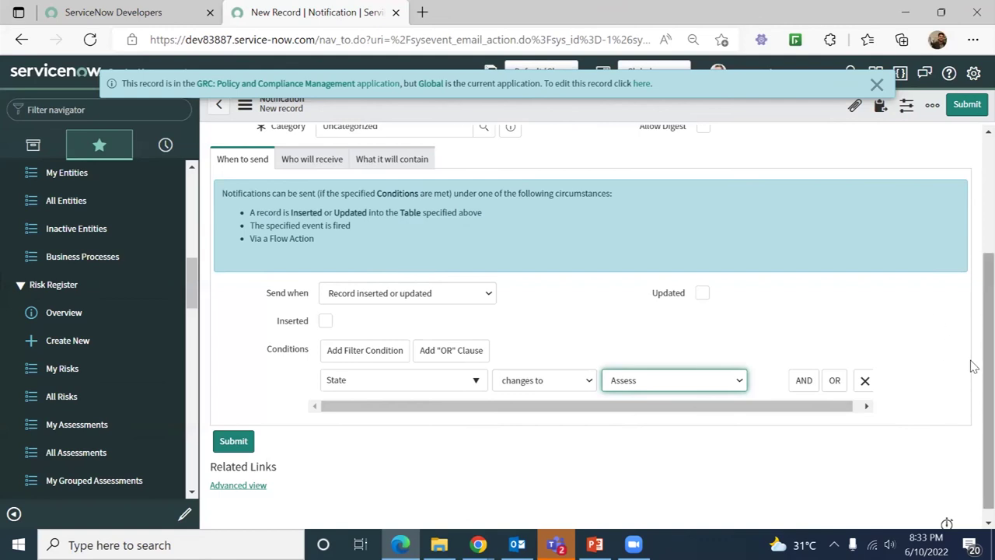
Scroll back up and view the hint for the notification's Table field.
left_click_drag(985, 365, 974, 247)
scroll(974, 247, "up", 1)
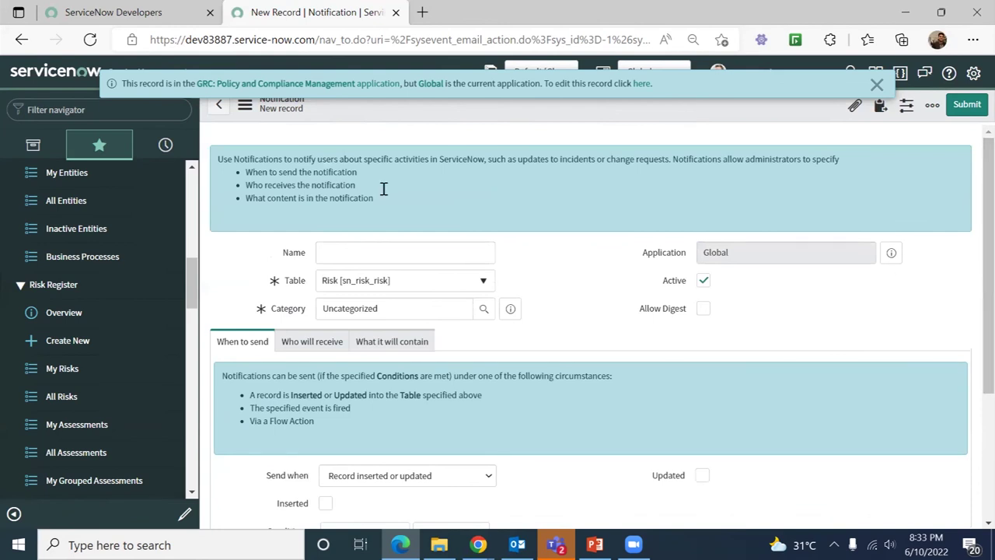
double_click(293, 282)
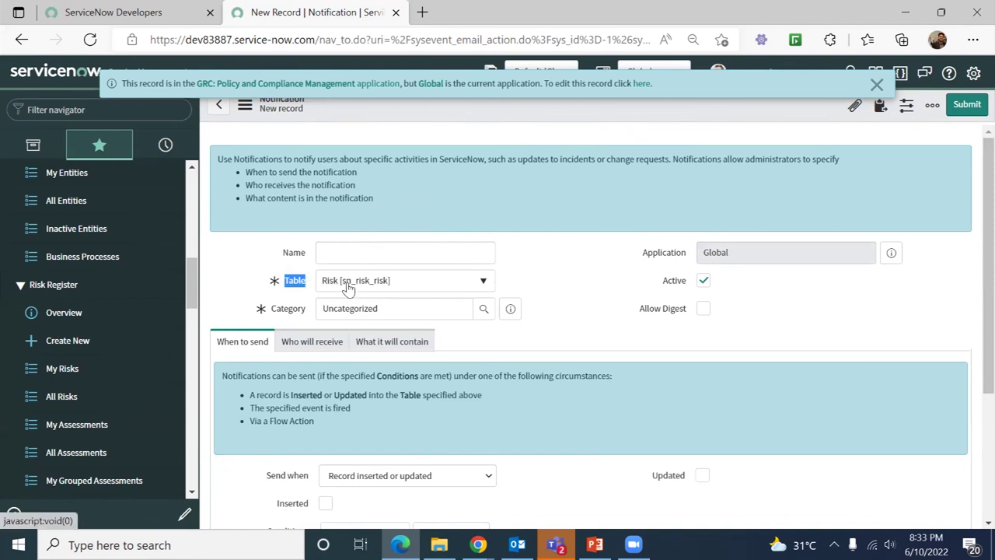
scroll(971, 289, "down", 3)
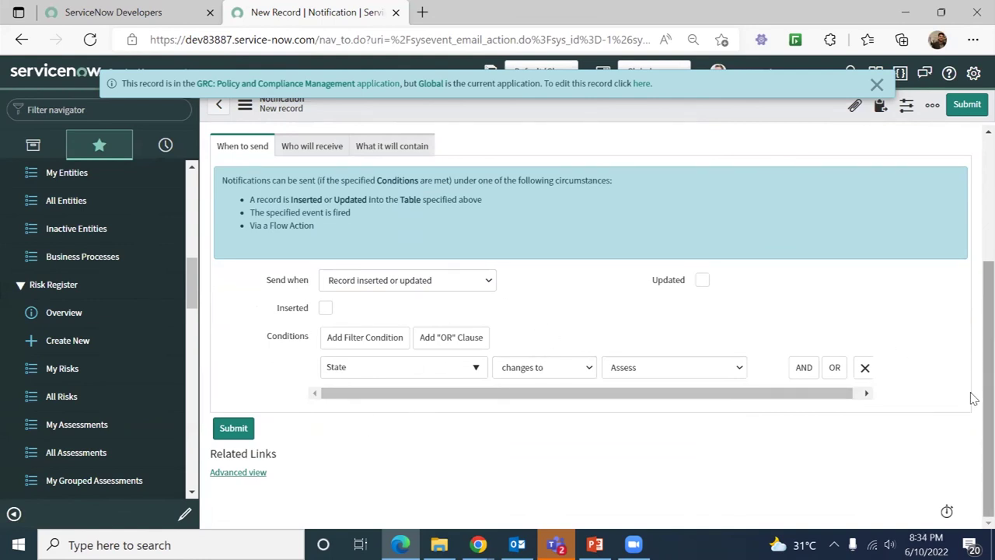
scroll(971, 287, "up", 3)
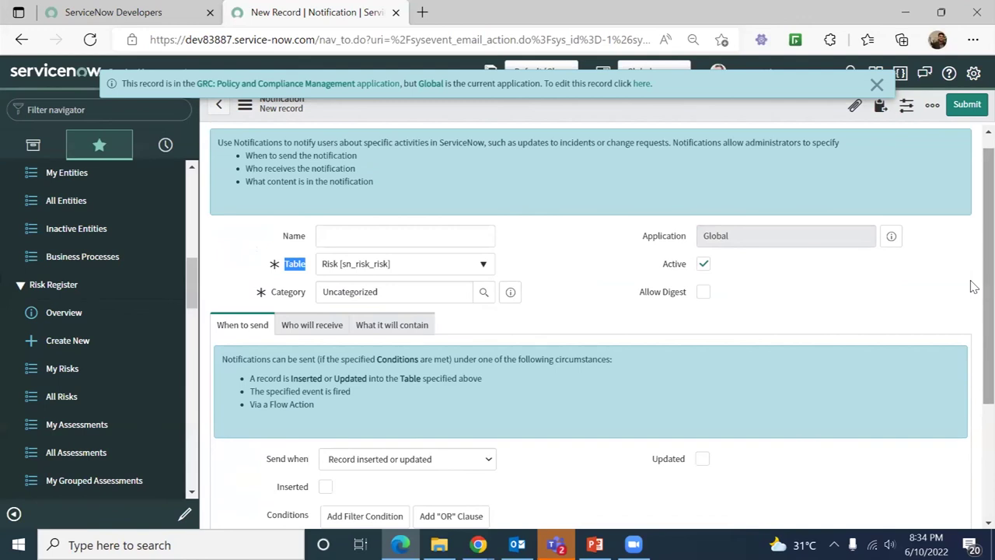
Leave the new notification form, discarding the unsaved draft.
left_click(218, 115)
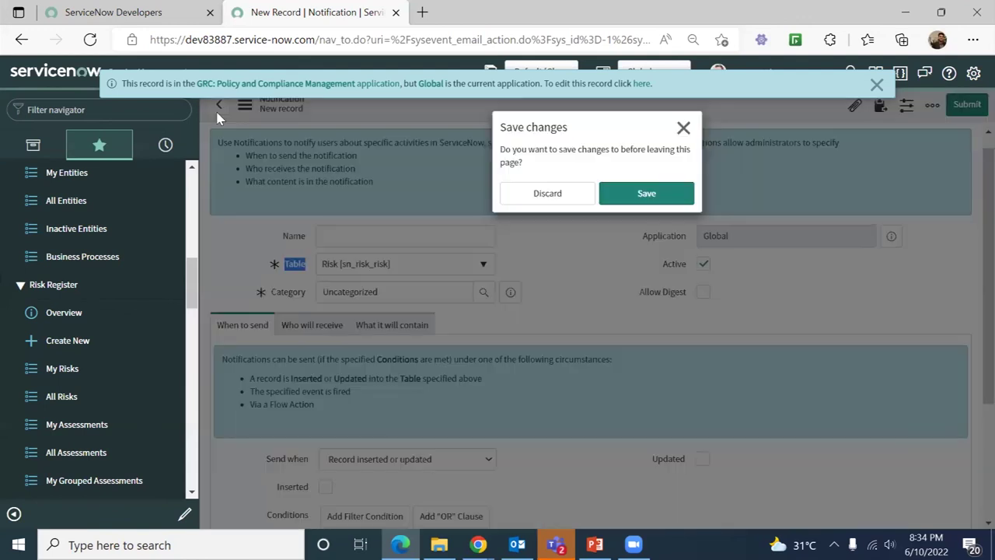
left_click(557, 193)
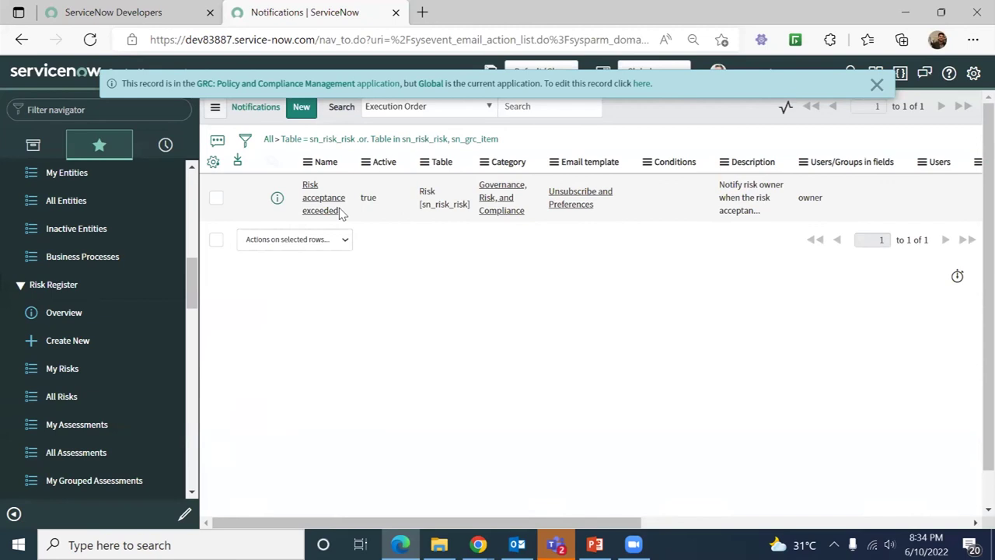
left_click_drag(194, 303, 201, 195)
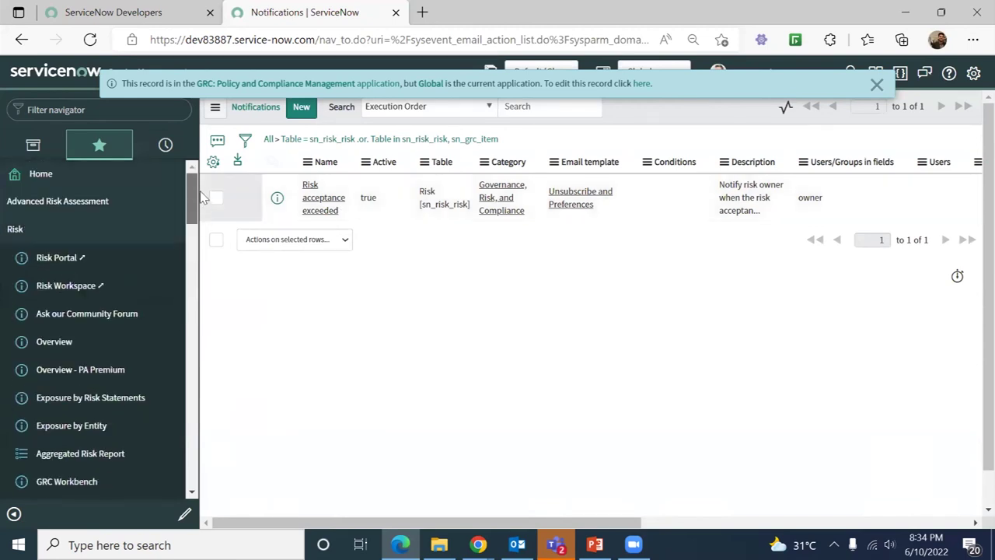
Switch the navigator to the All tab to list every application.
left_click(33, 148)
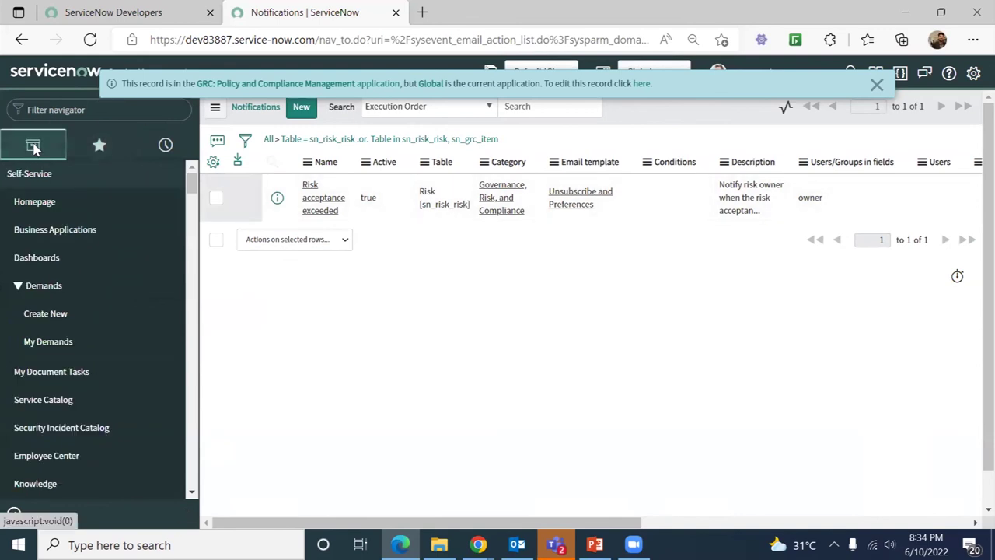
key("alt+Tab")
key("alt+shift+Tab")
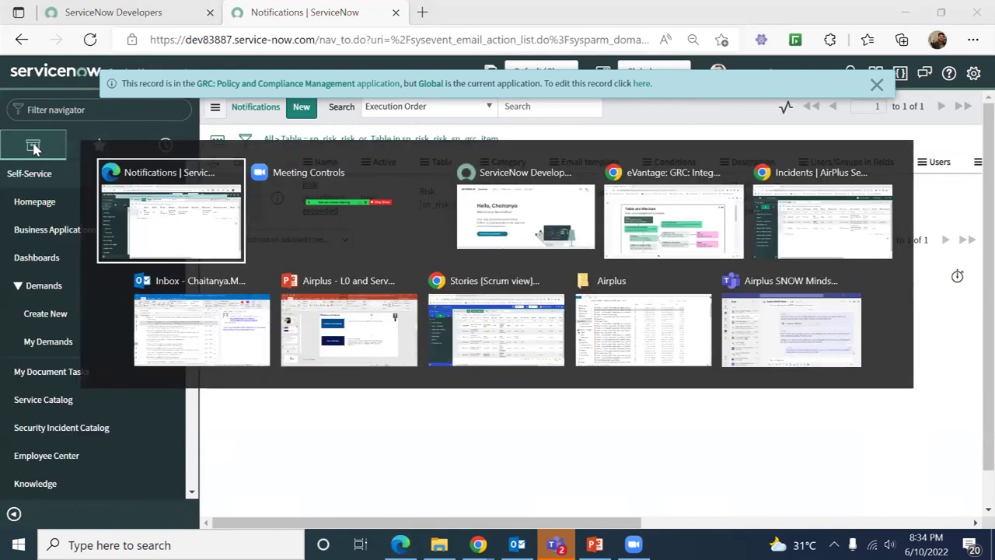
key("alt+Tab")
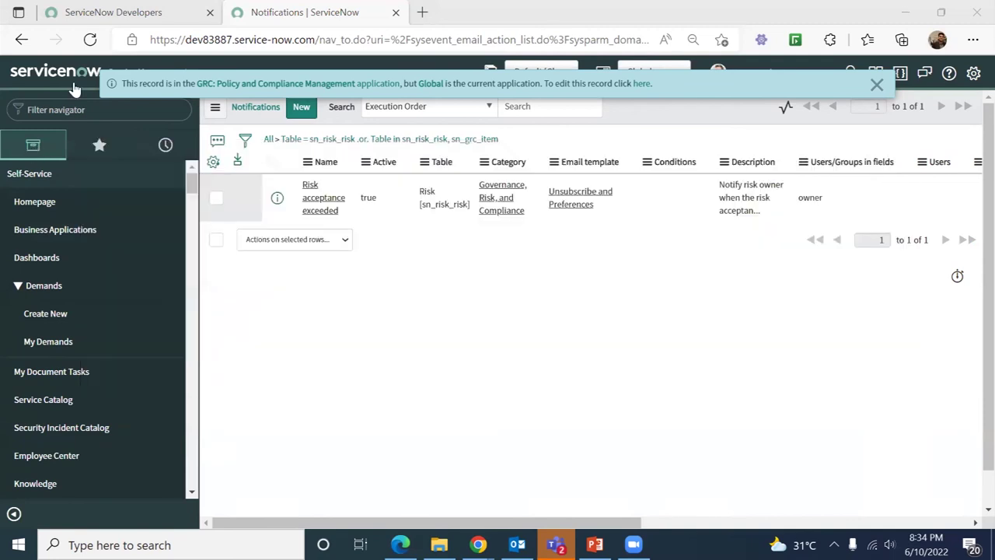